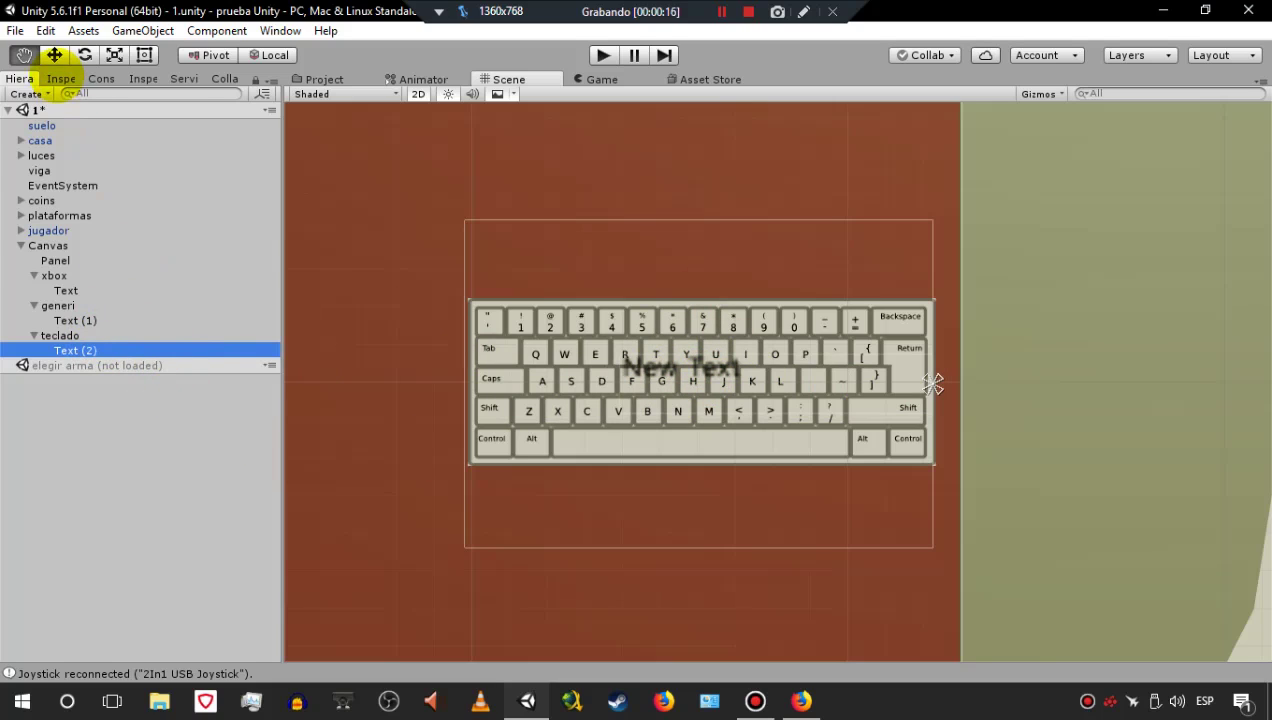
- Center the keyboard label Text (2) horizontally and vertically, and enable Best Fit for it
left_click(60, 78)
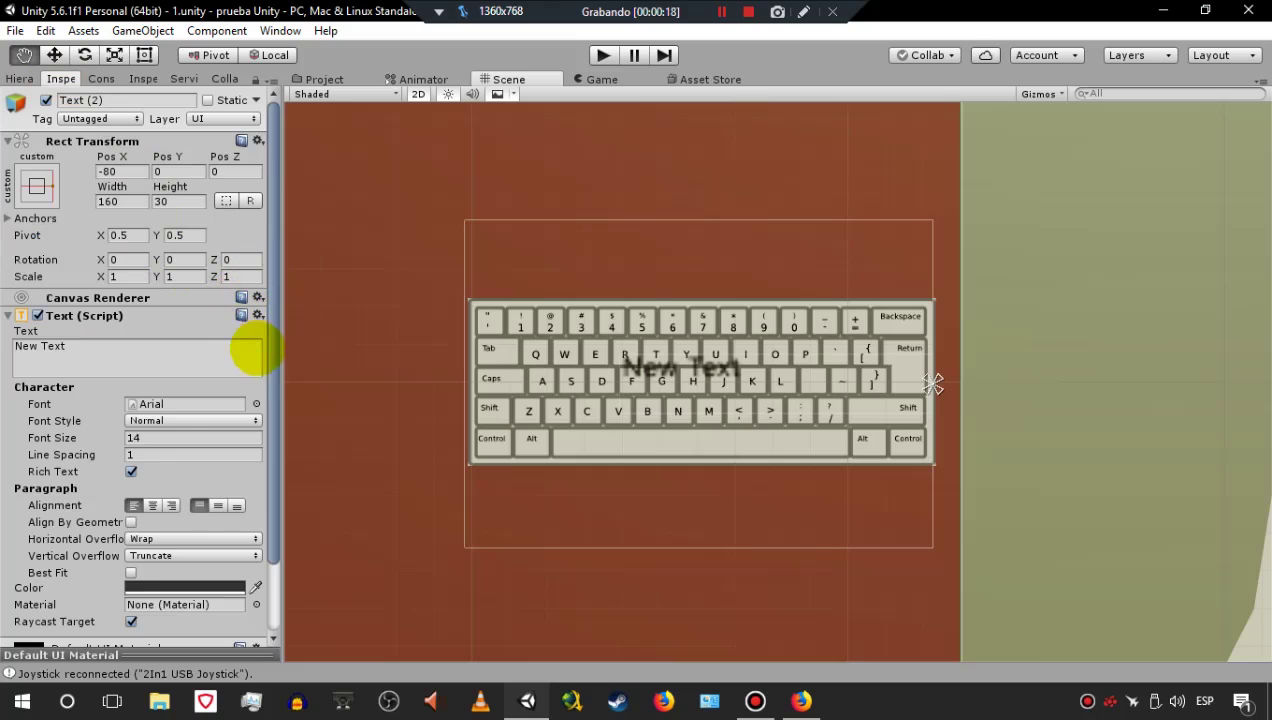
left_click(152, 505)
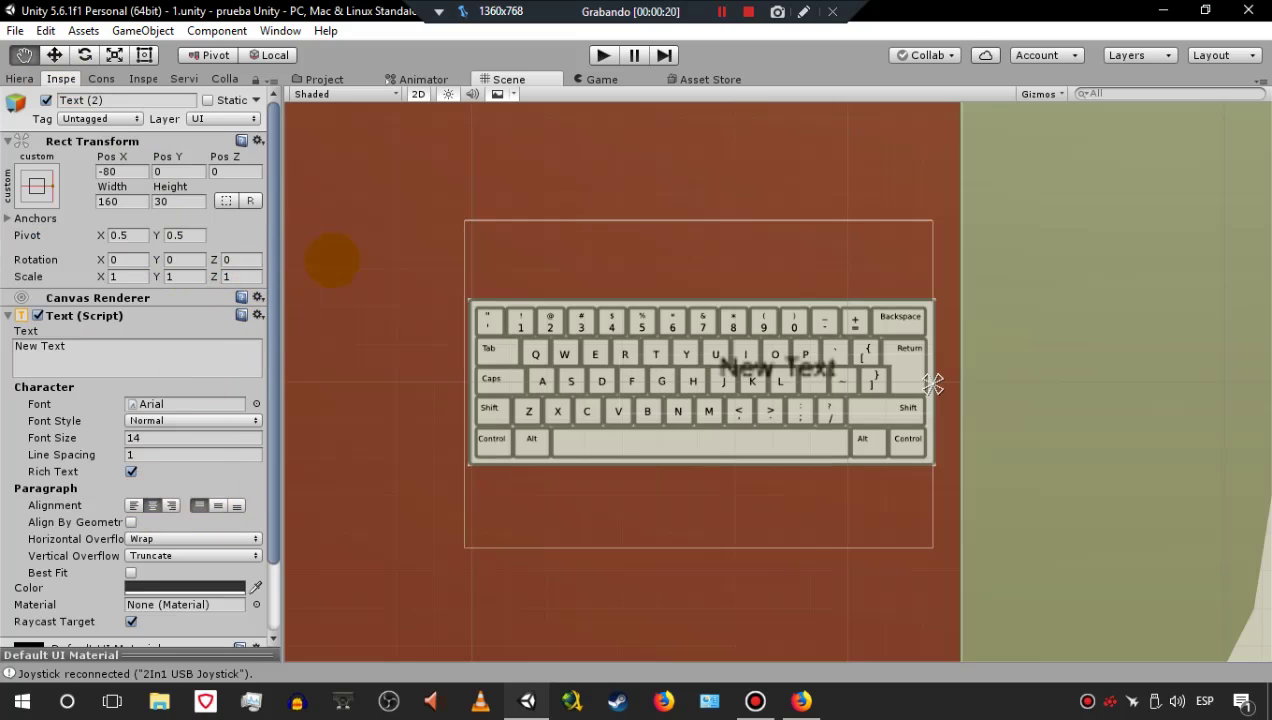
left_click(217, 505)
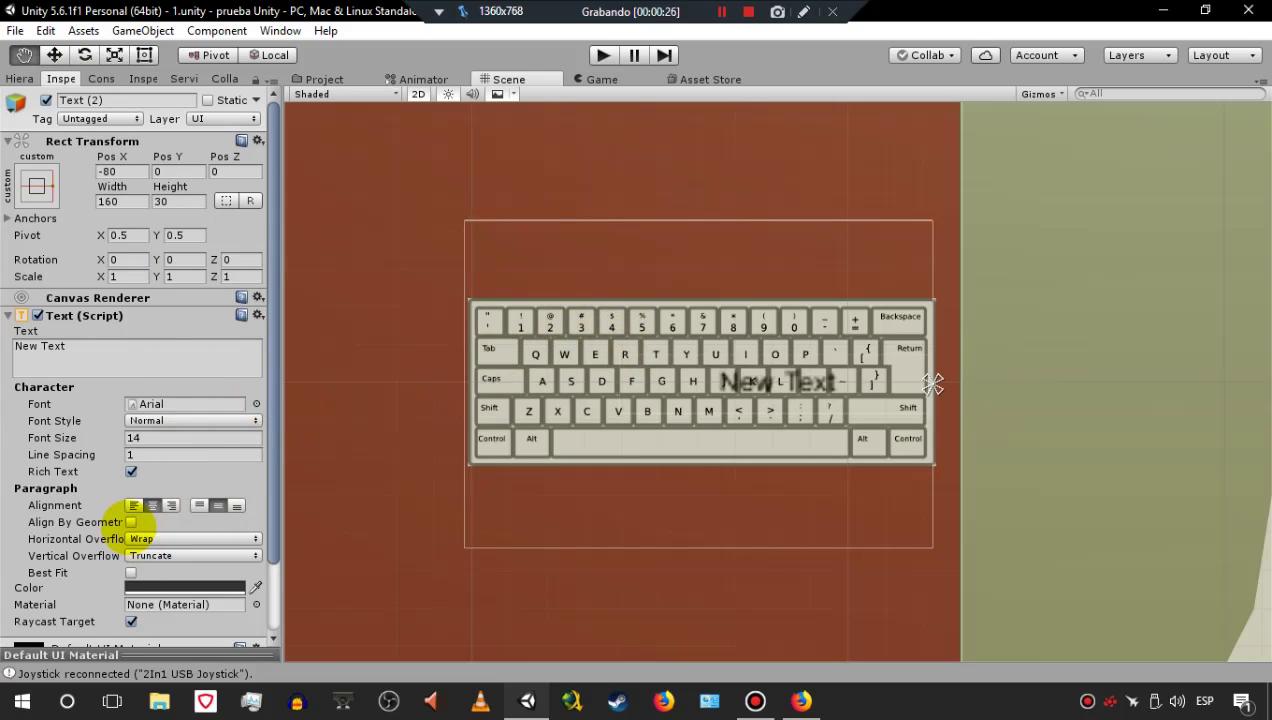
left_click(131, 572)
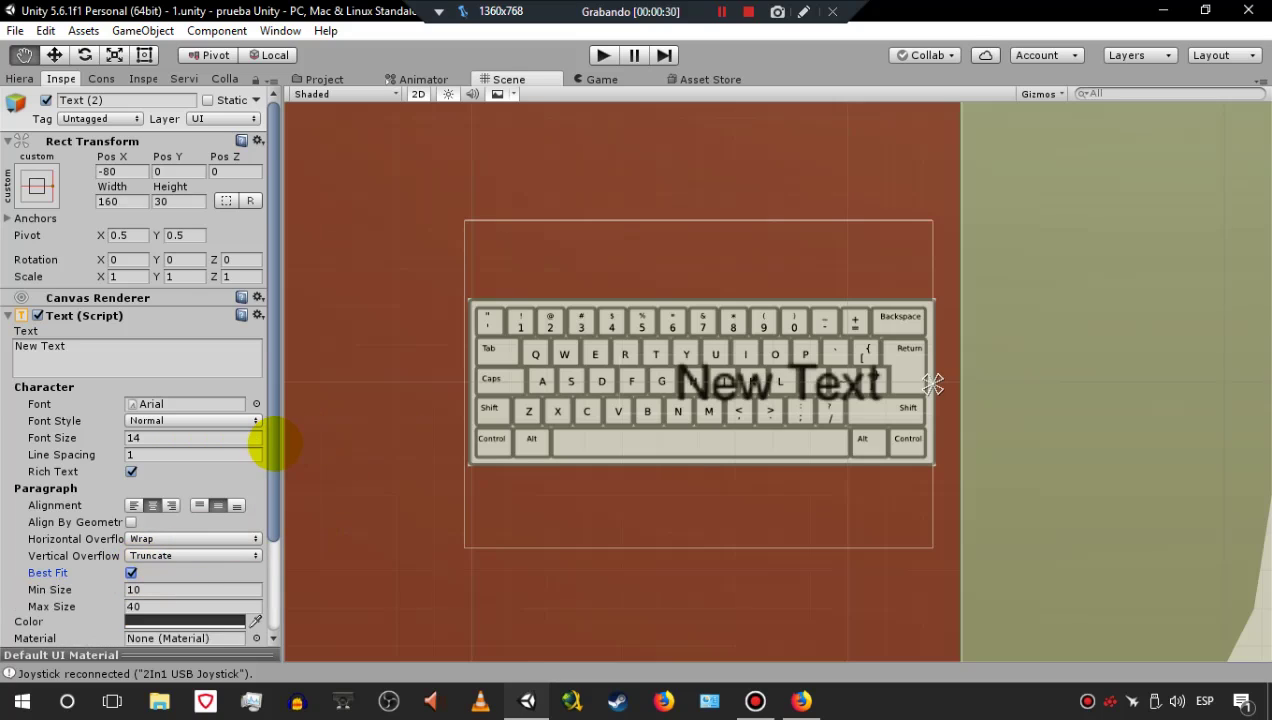
scroll(274, 445, "down", 1)
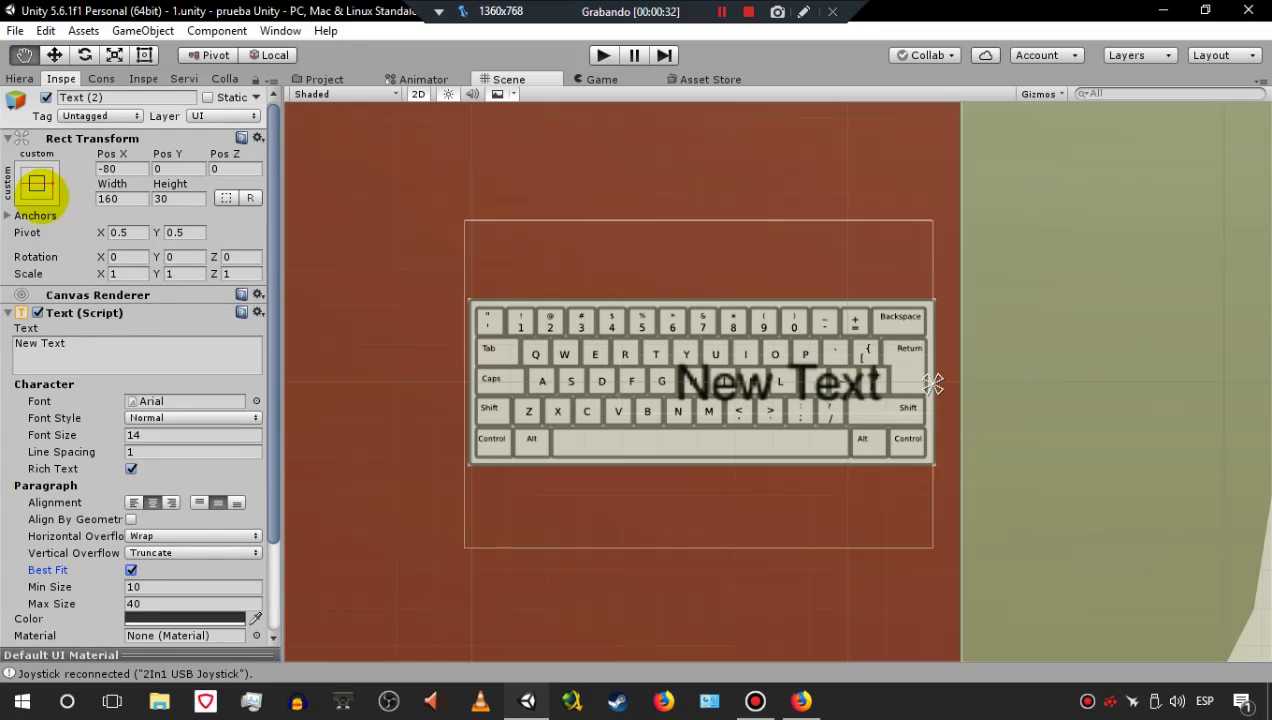
- Set the Pos X of Text (2) to -95
left_click(37, 183)
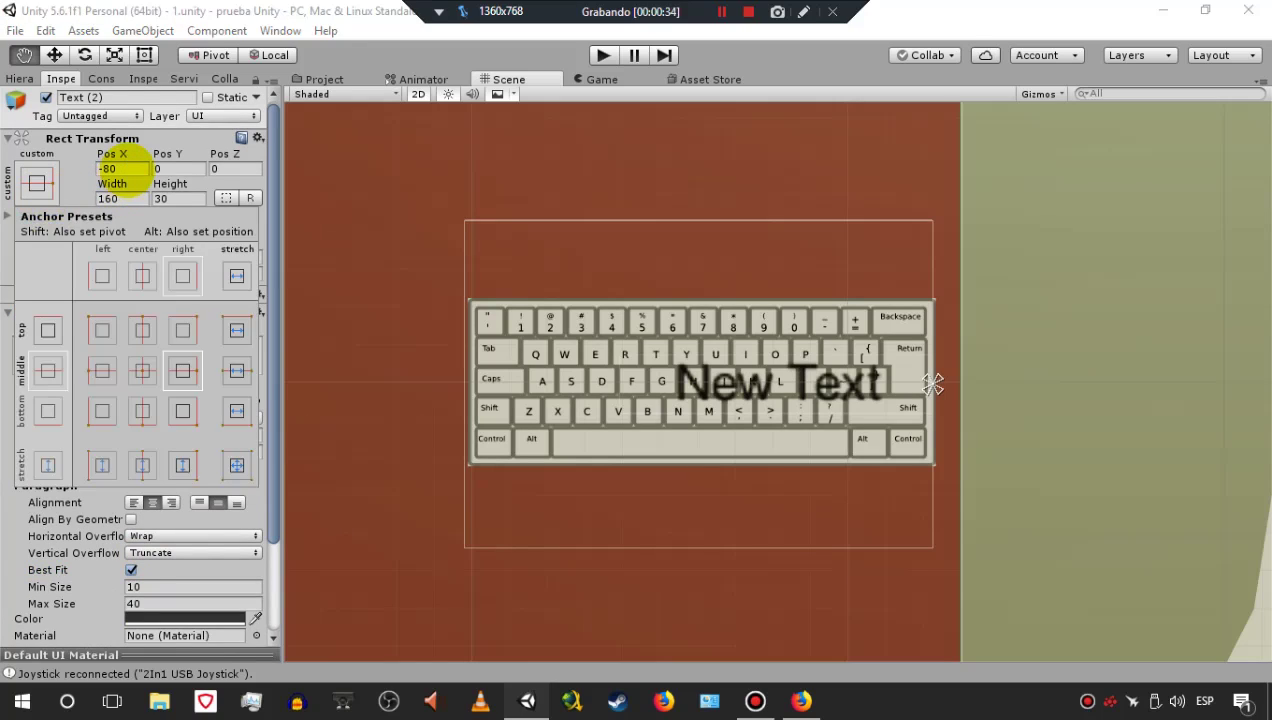
left_click(122, 168)
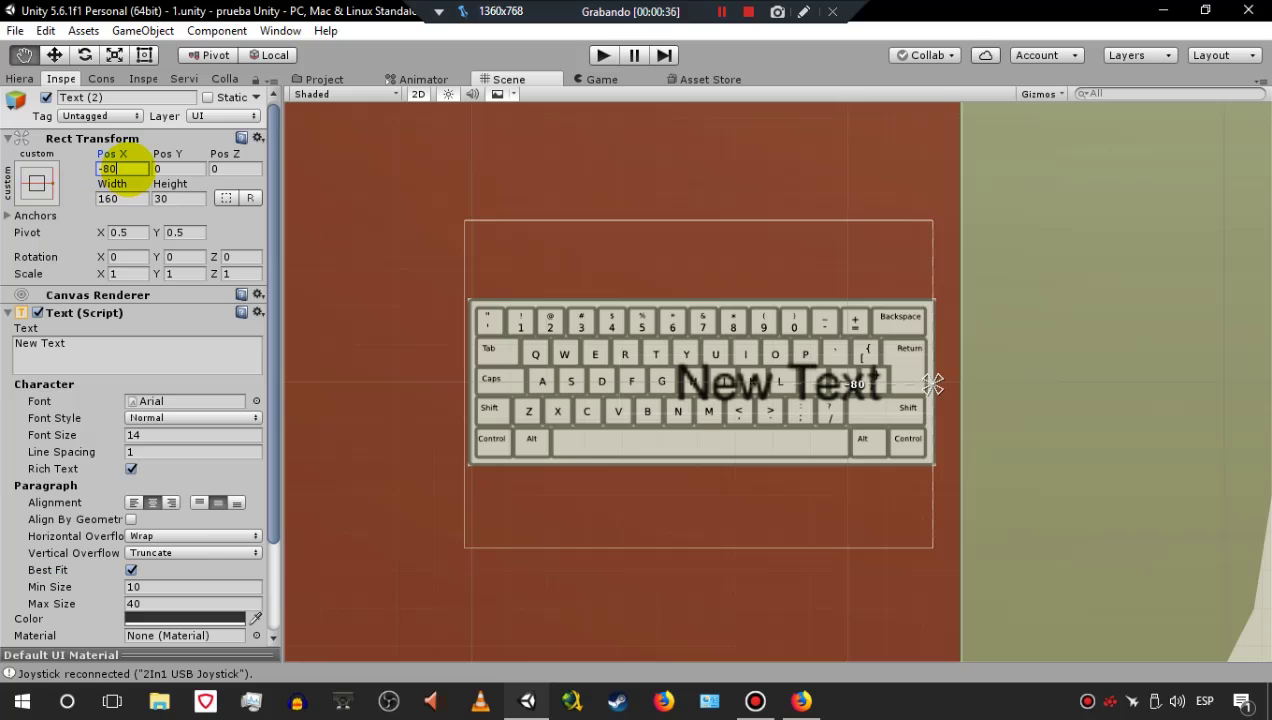
type("-15")
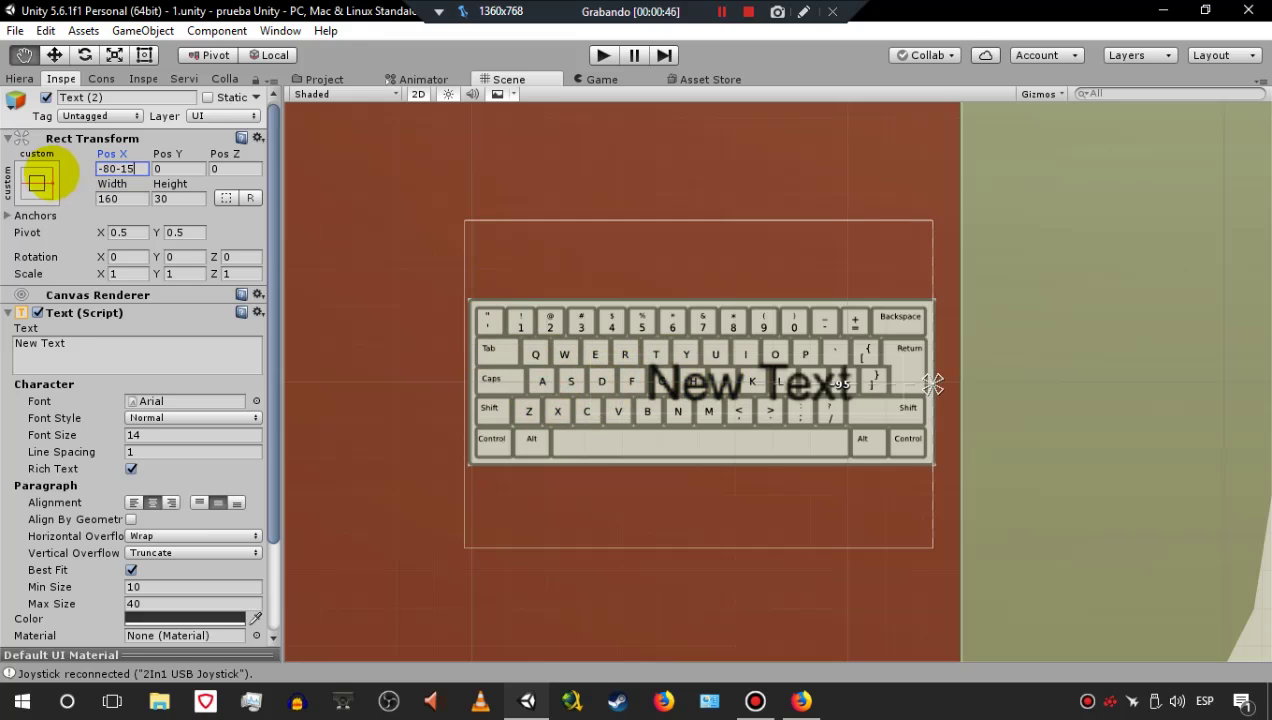
- Anchor Text (2) with the full stretch preset, also setting its position so it fills the teclado parent in both directions
left_click(38, 182)
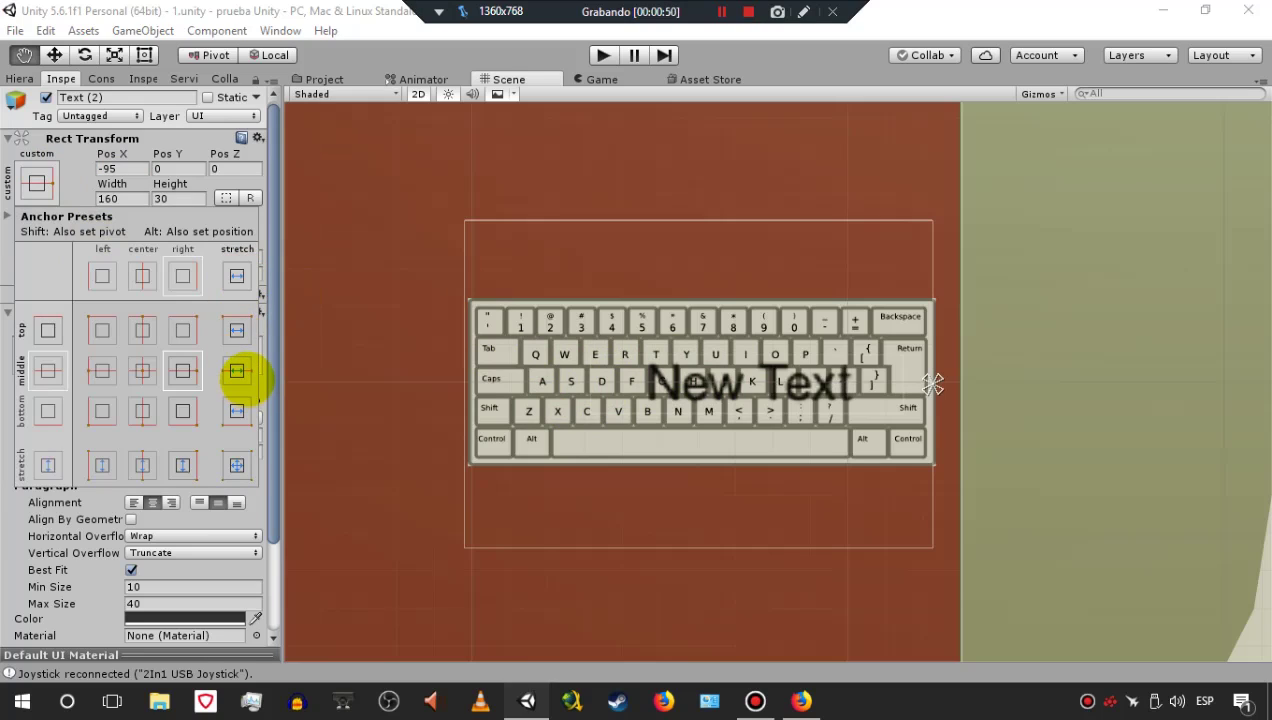
left_click(237, 371)
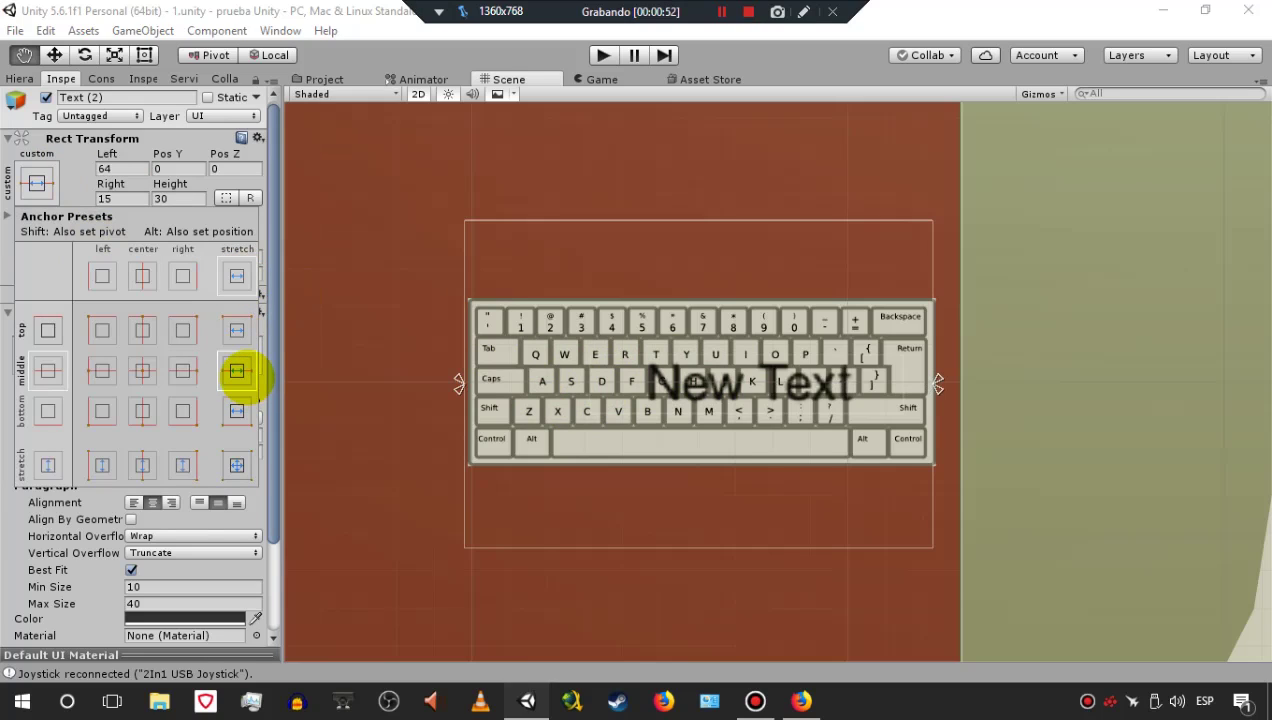
left_click(237, 371, "alt")
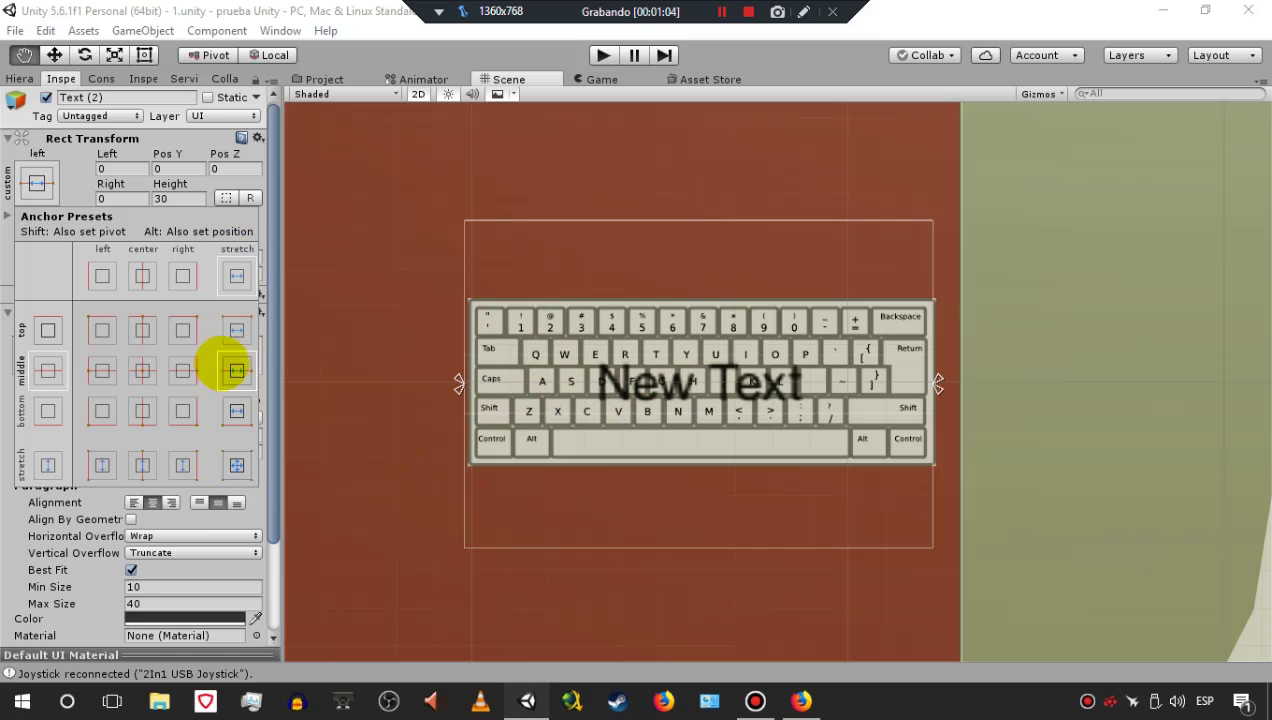
key("shift+alt")
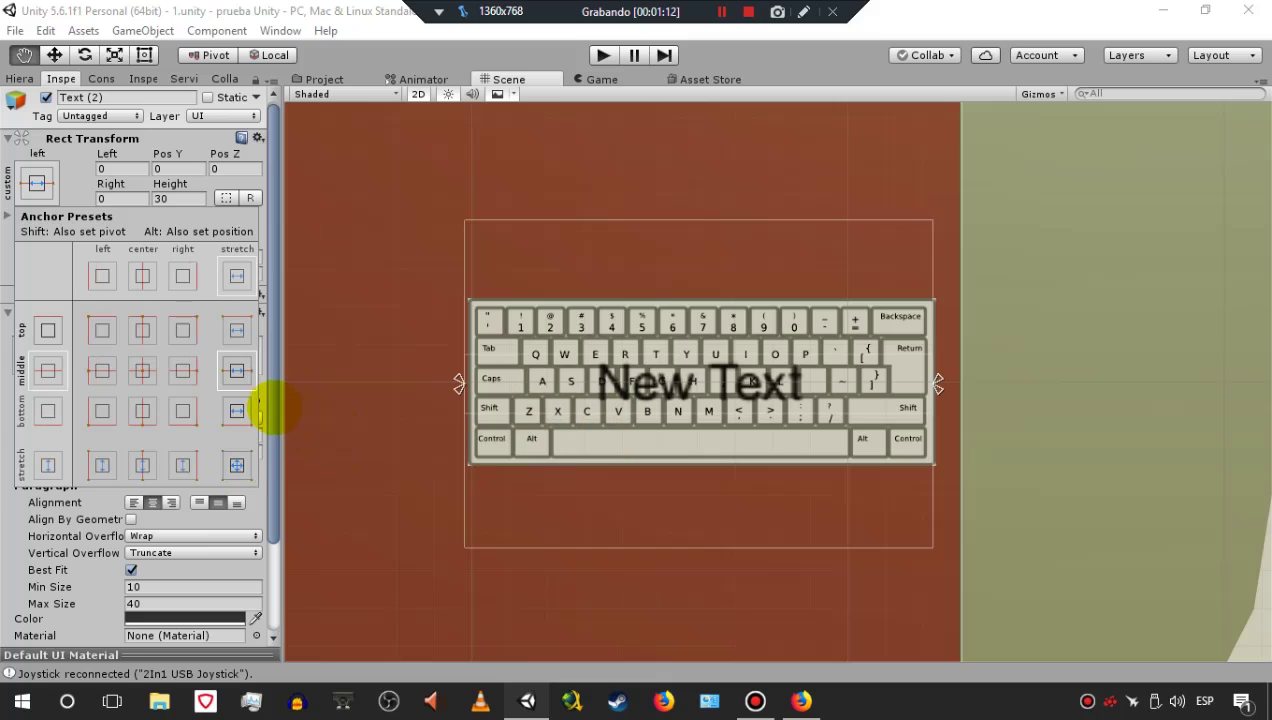
left_click(237, 464)
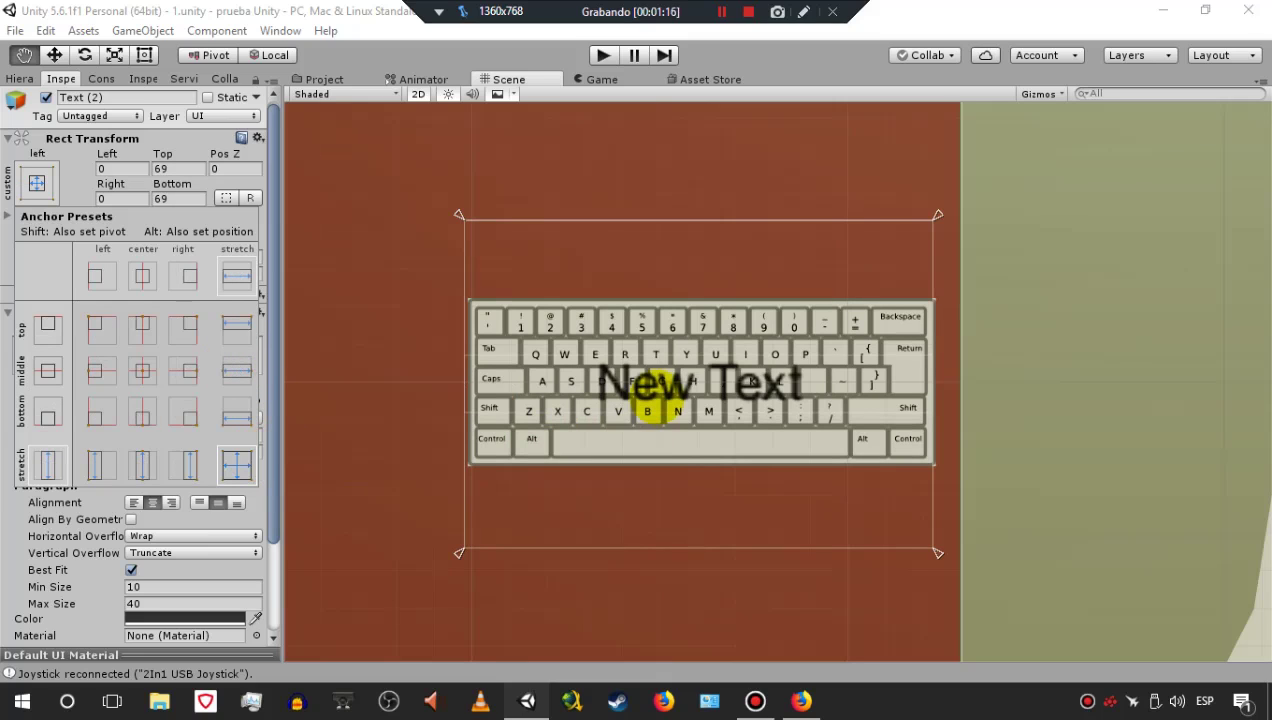
left_click(237, 464, "alt")
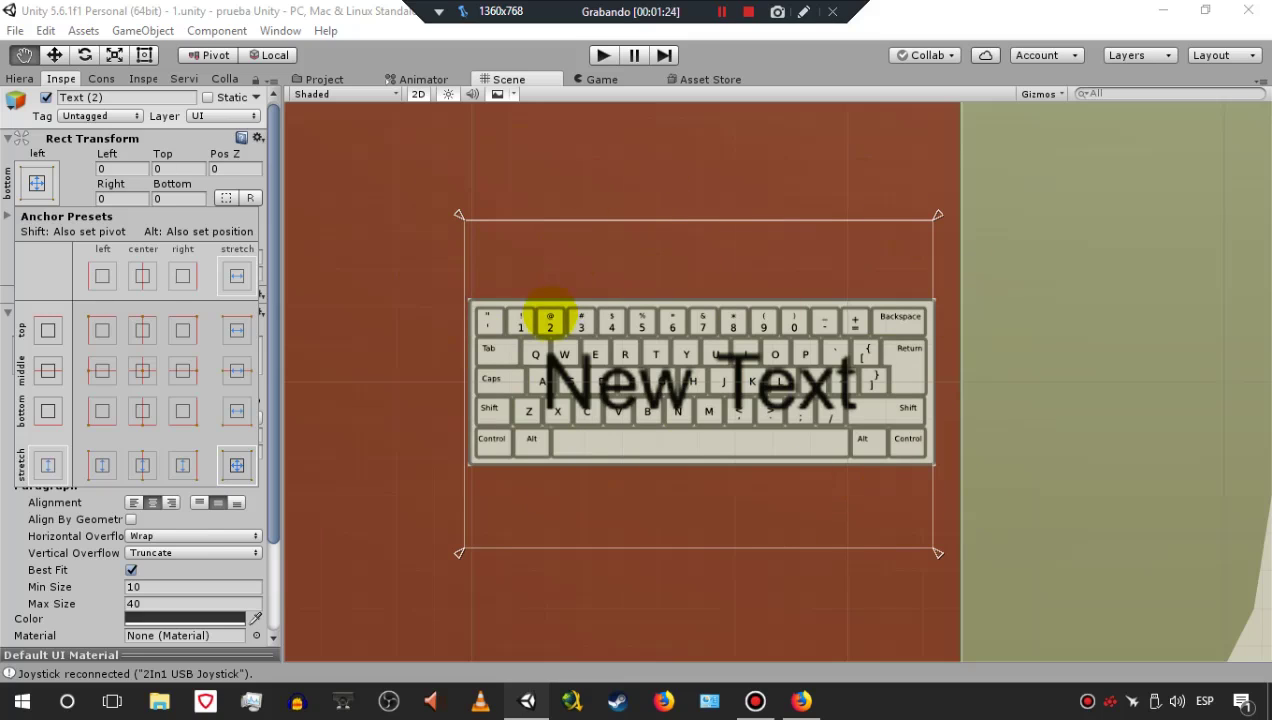
- Clear the object selection and preview the canvas in the Game view
left_click(20, 78)
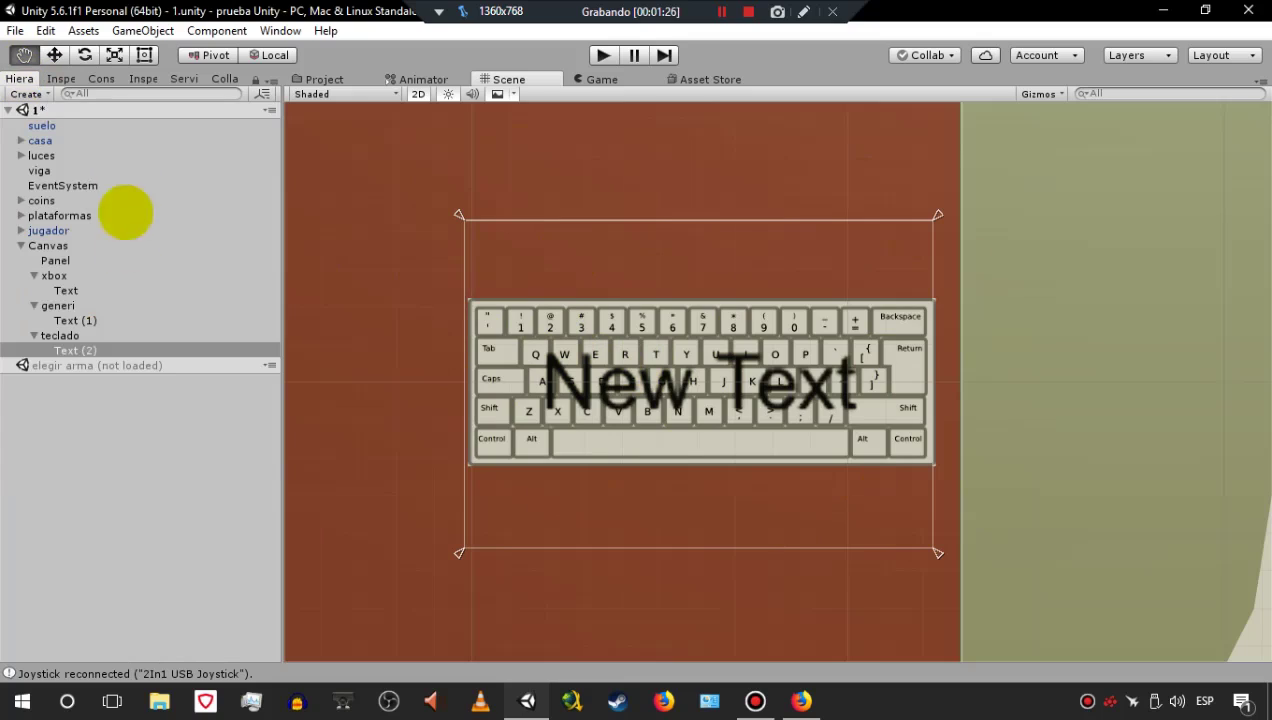
left_click(177, 490)
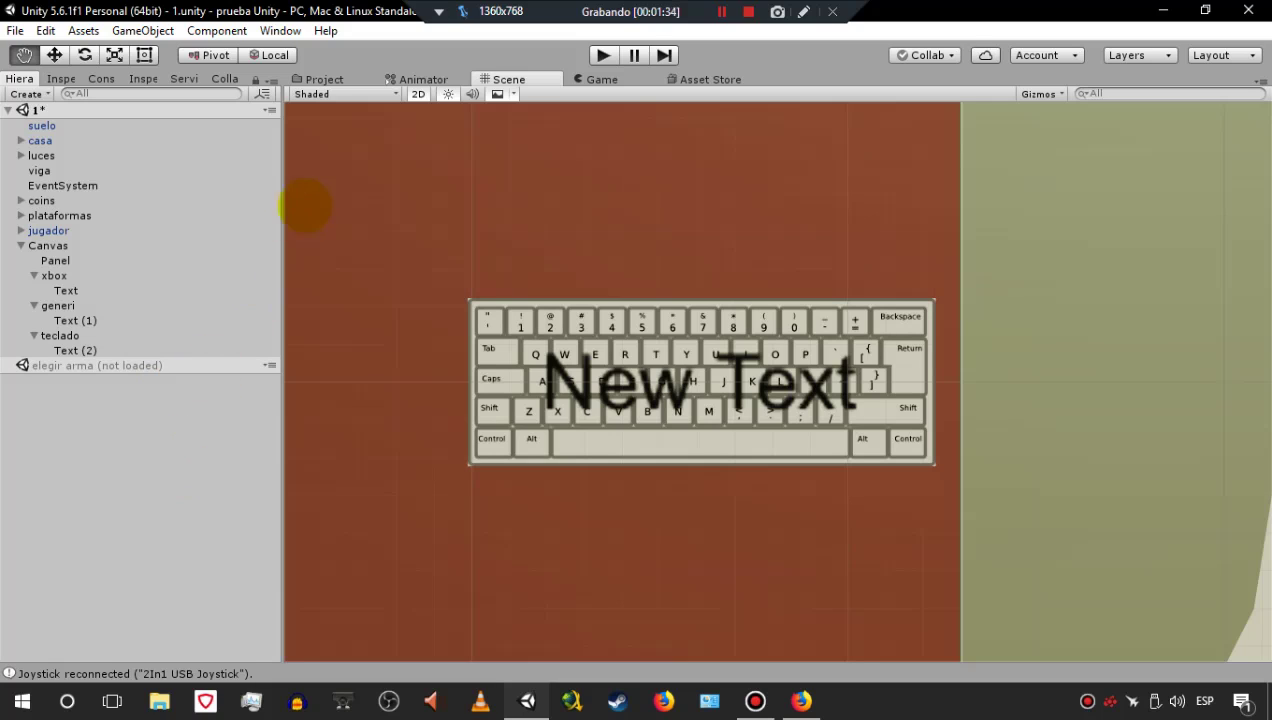
left_click(597, 79)
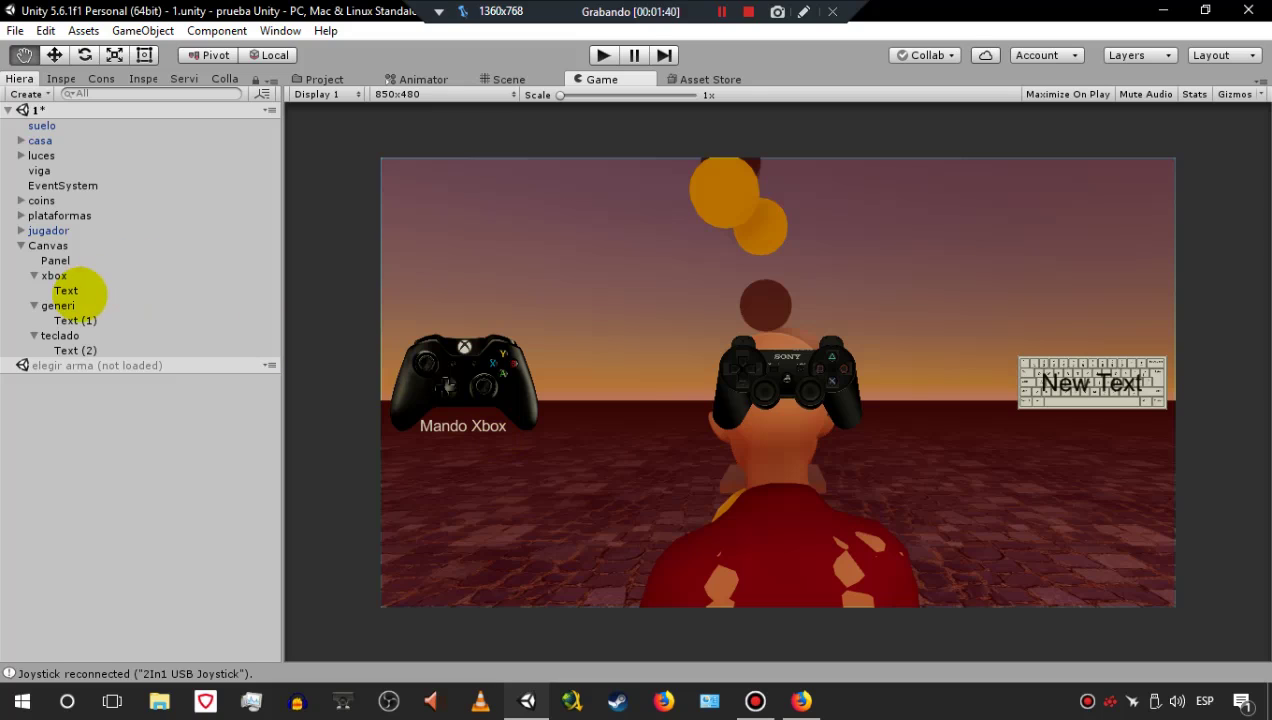
- Add a UI Button component to the xbox image object
left_click(55, 275)
left_click(58, 80)
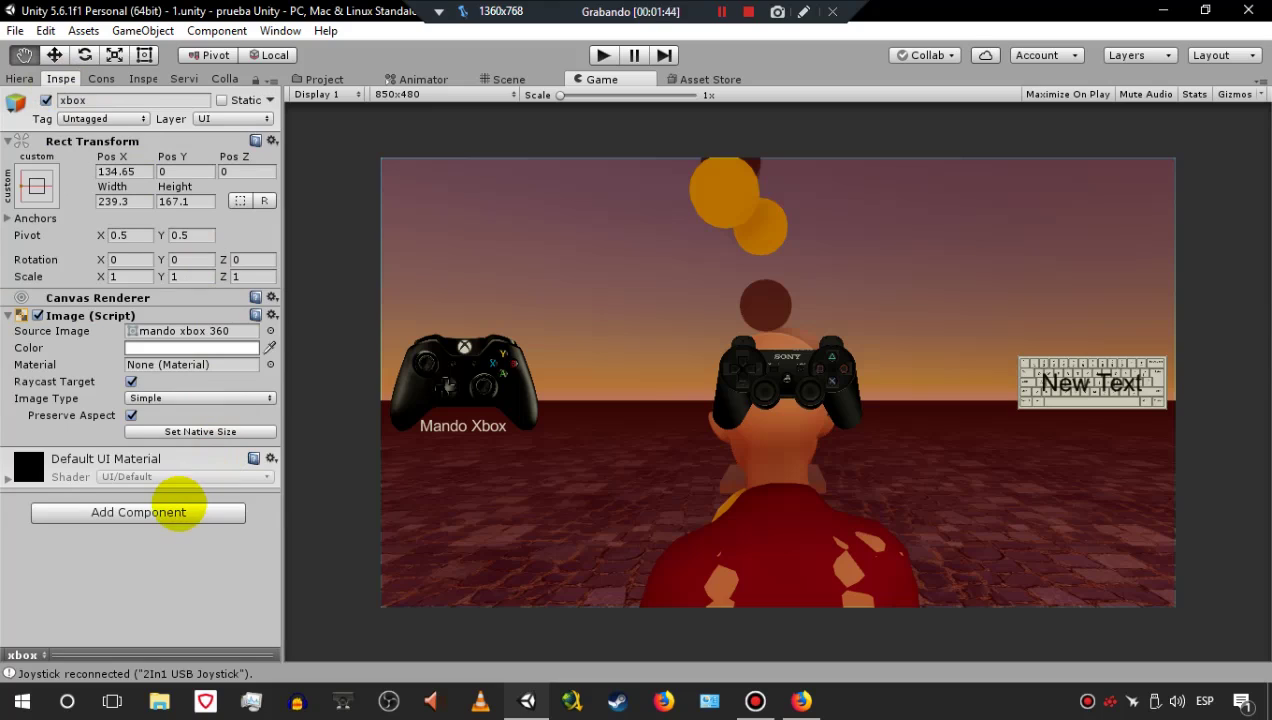
left_click(178, 512)
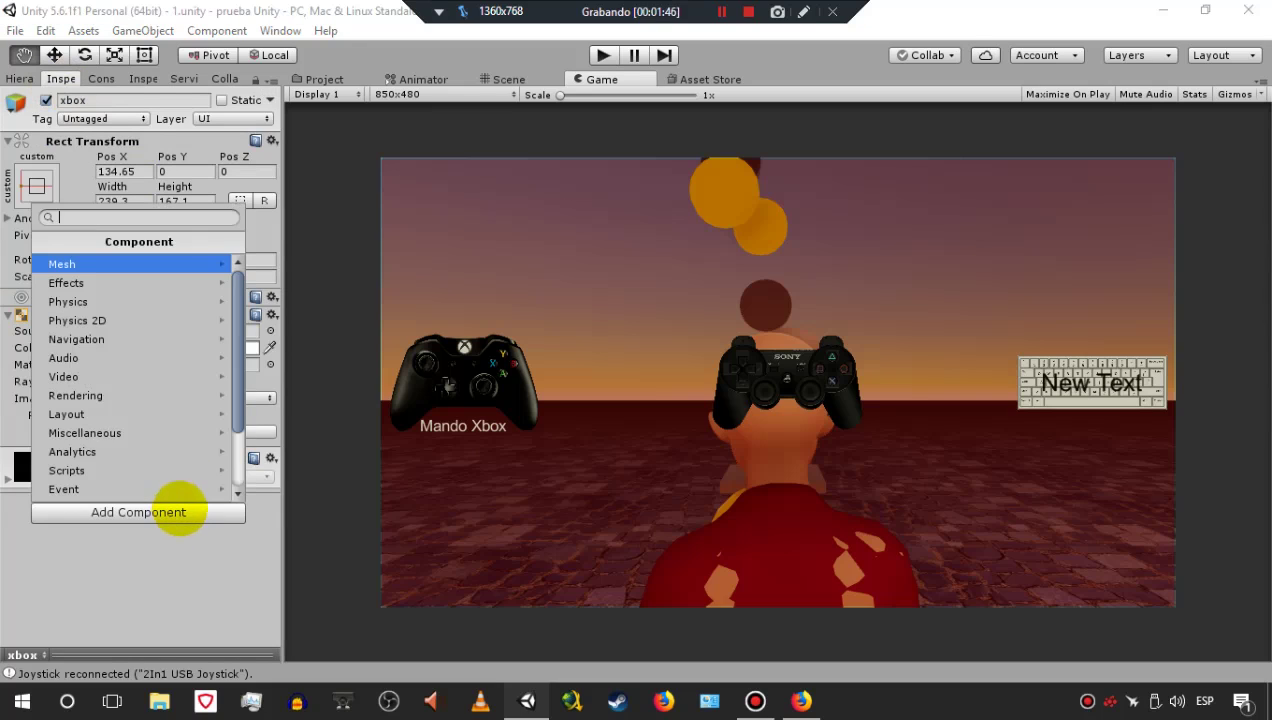
scroll(240, 390, "down", 3)
left_click(150, 437)
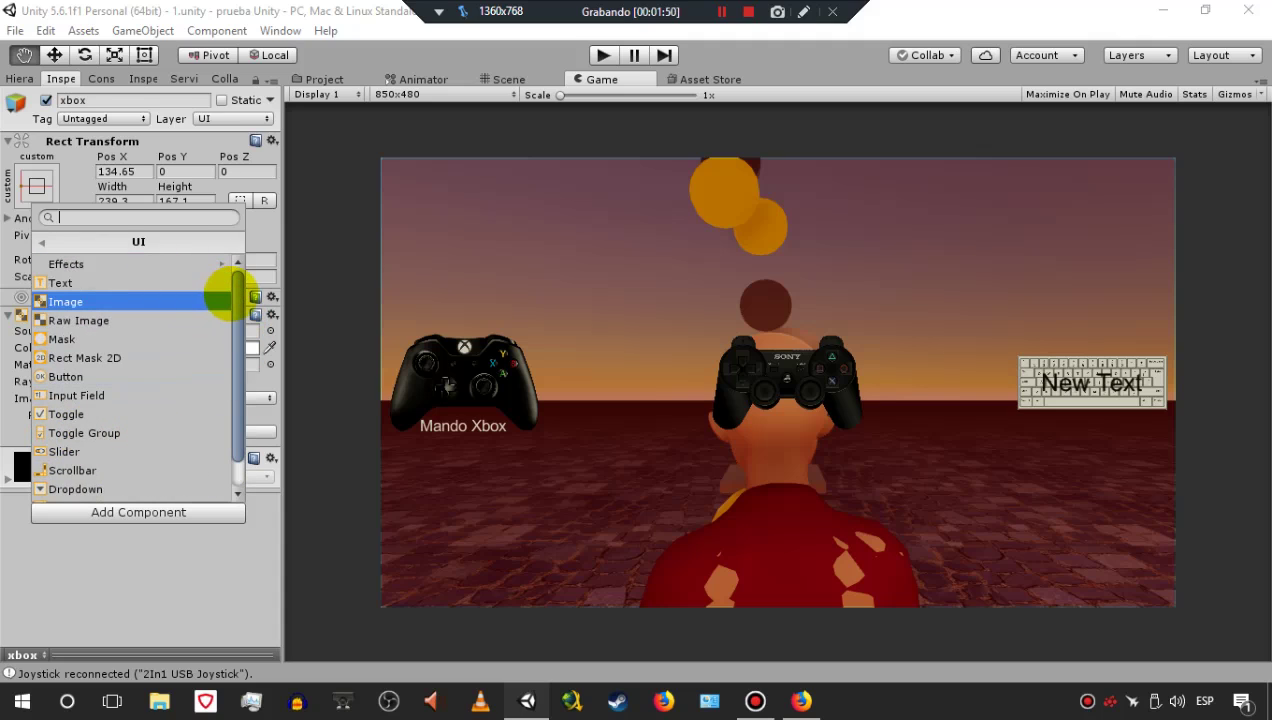
scroll(243, 335, "down", 1)
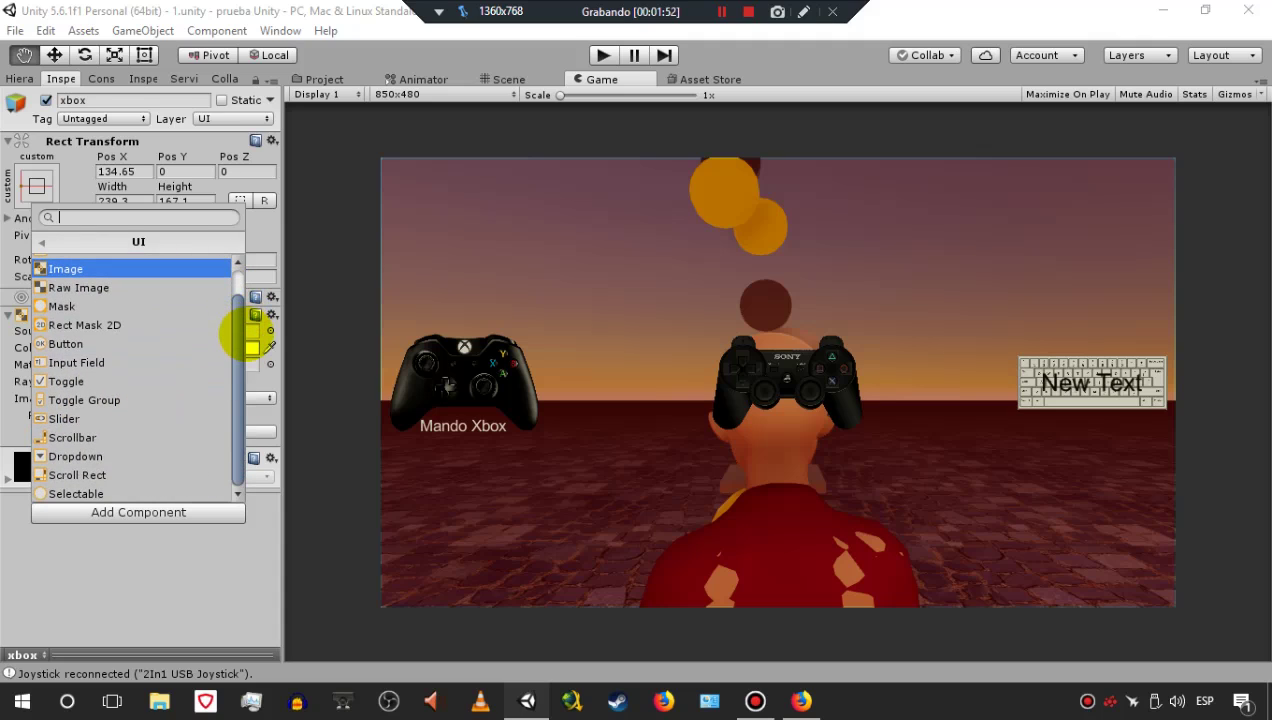
scroll(249, 310, "up", 1)
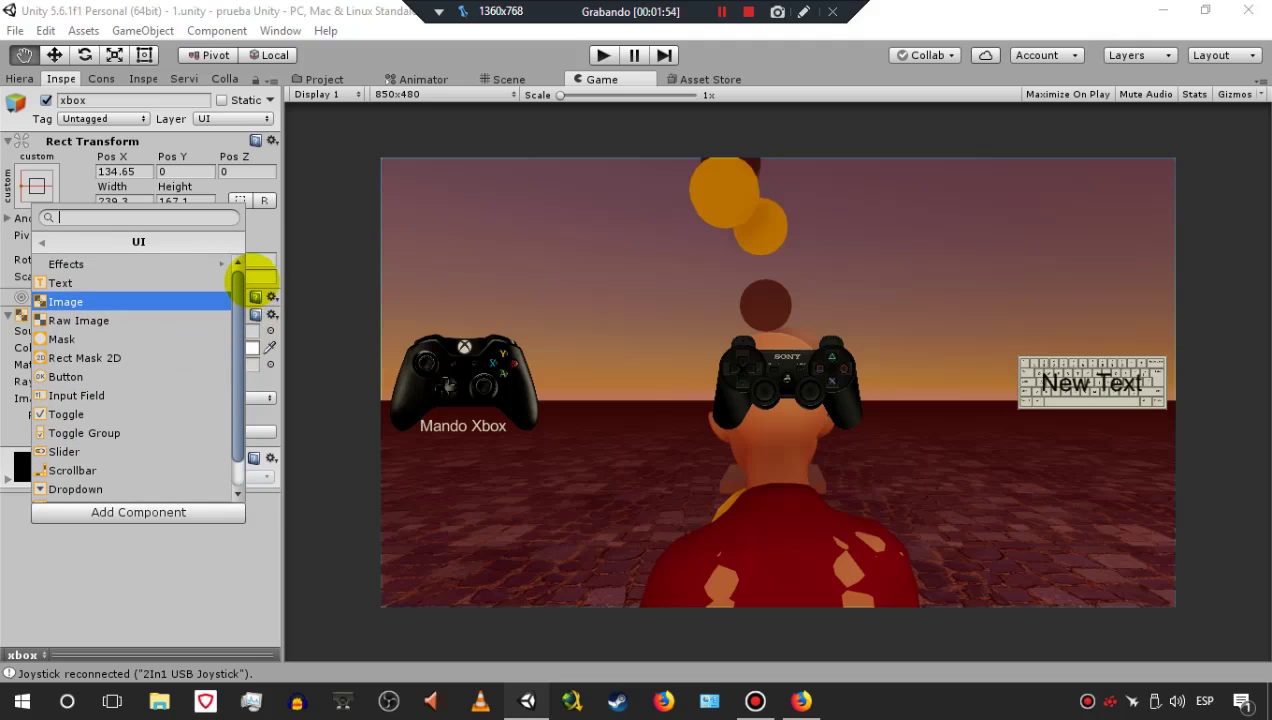
left_click(133, 376)
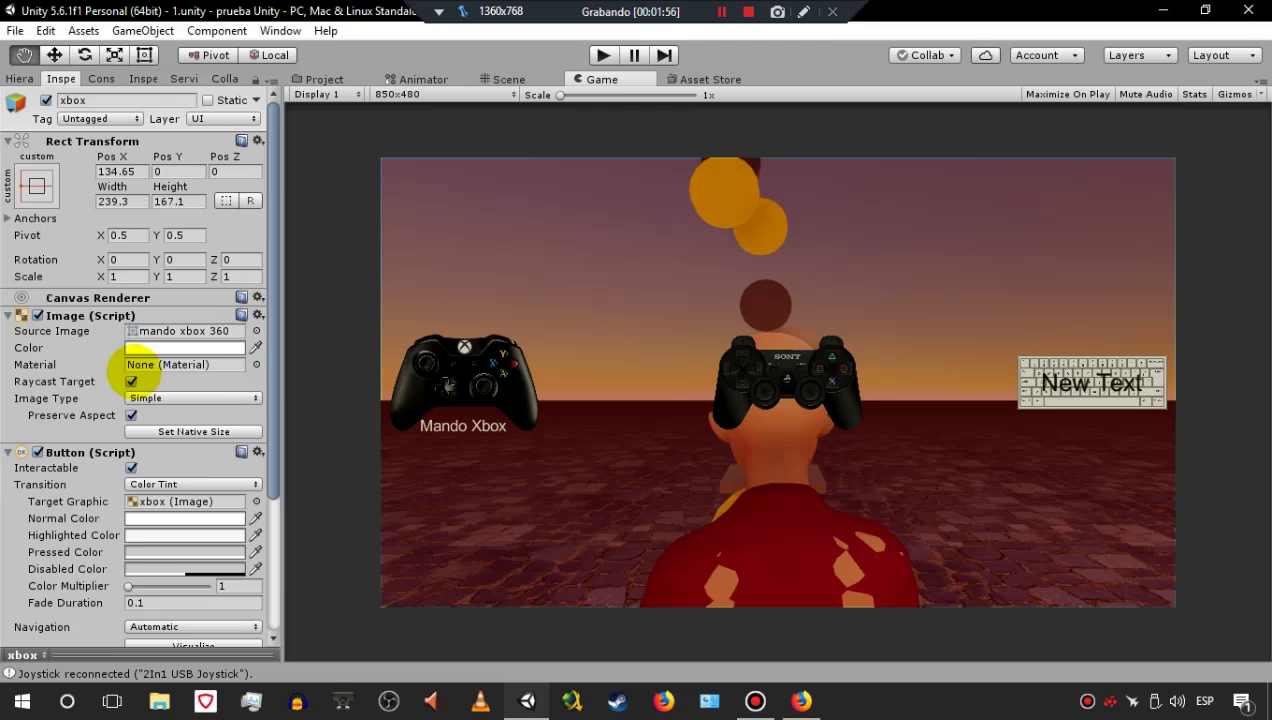
- Collapse the xbox object's Image component and add an empty On Click entry to its Button, keeping Runtime Only
left_click(88, 314)
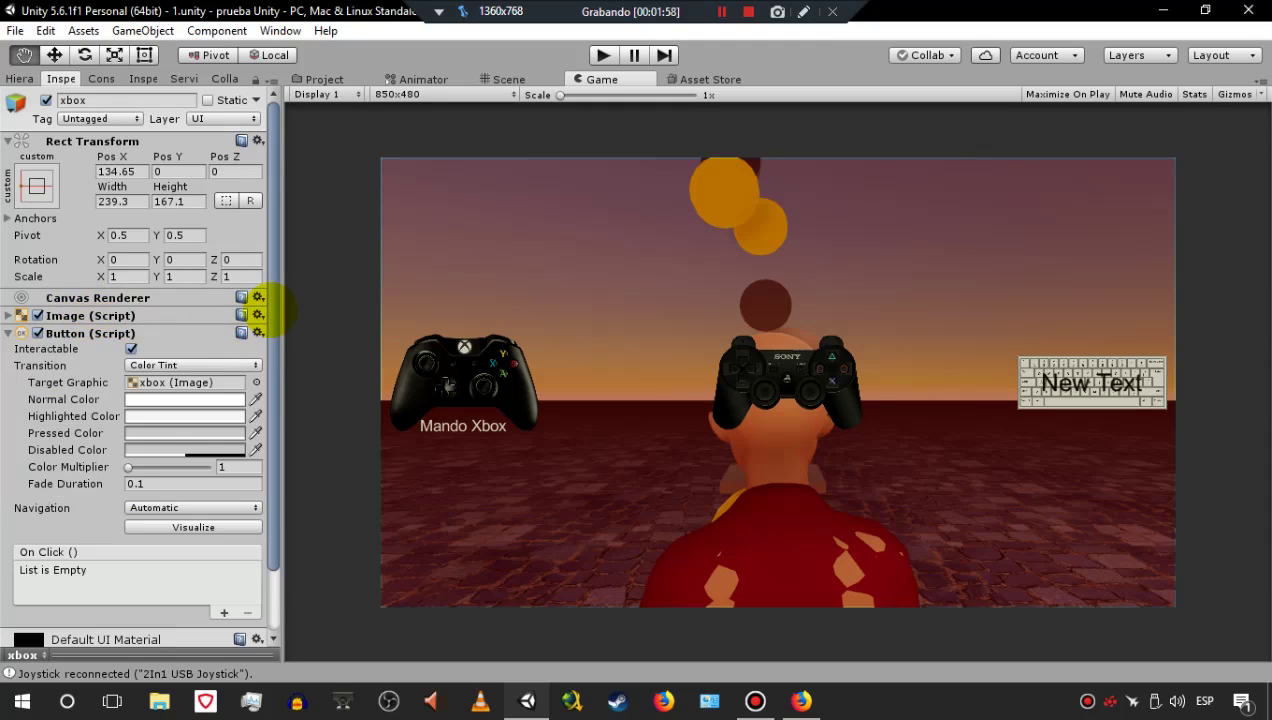
scroll(270, 345, "down", 1)
scroll(270, 350, "down", 2)
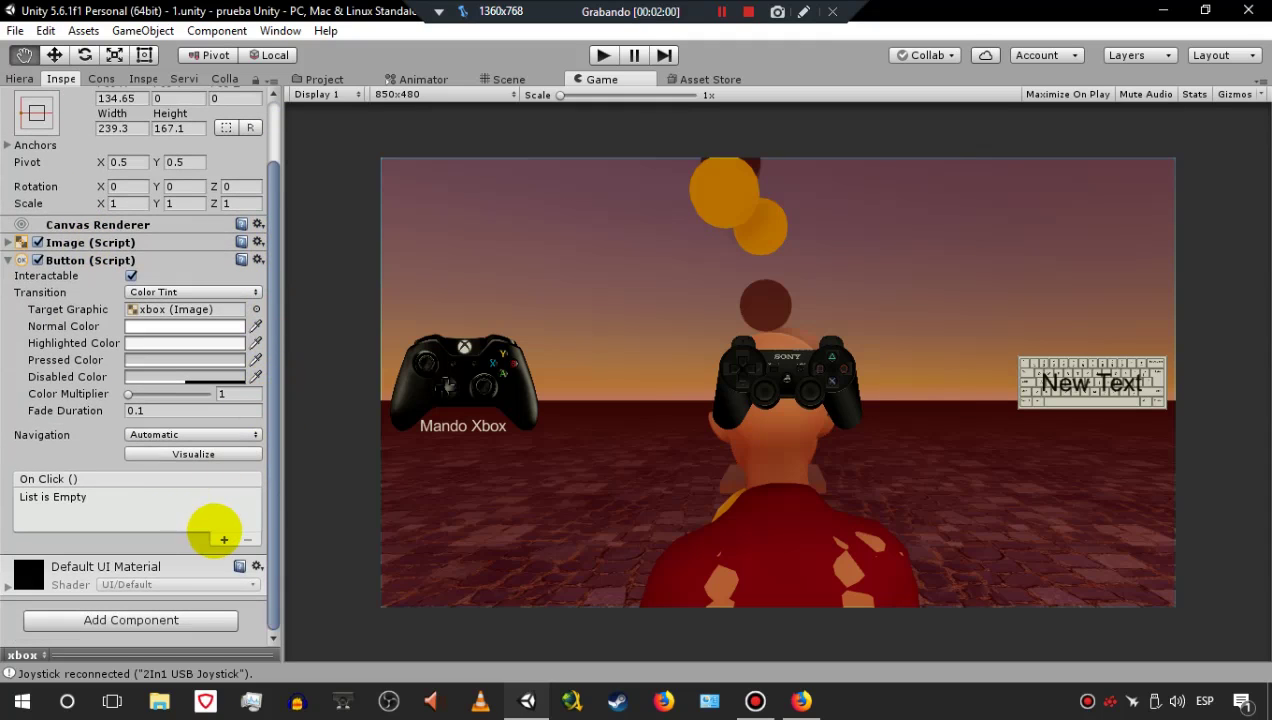
left_click(224, 539)
left_click(73, 498)
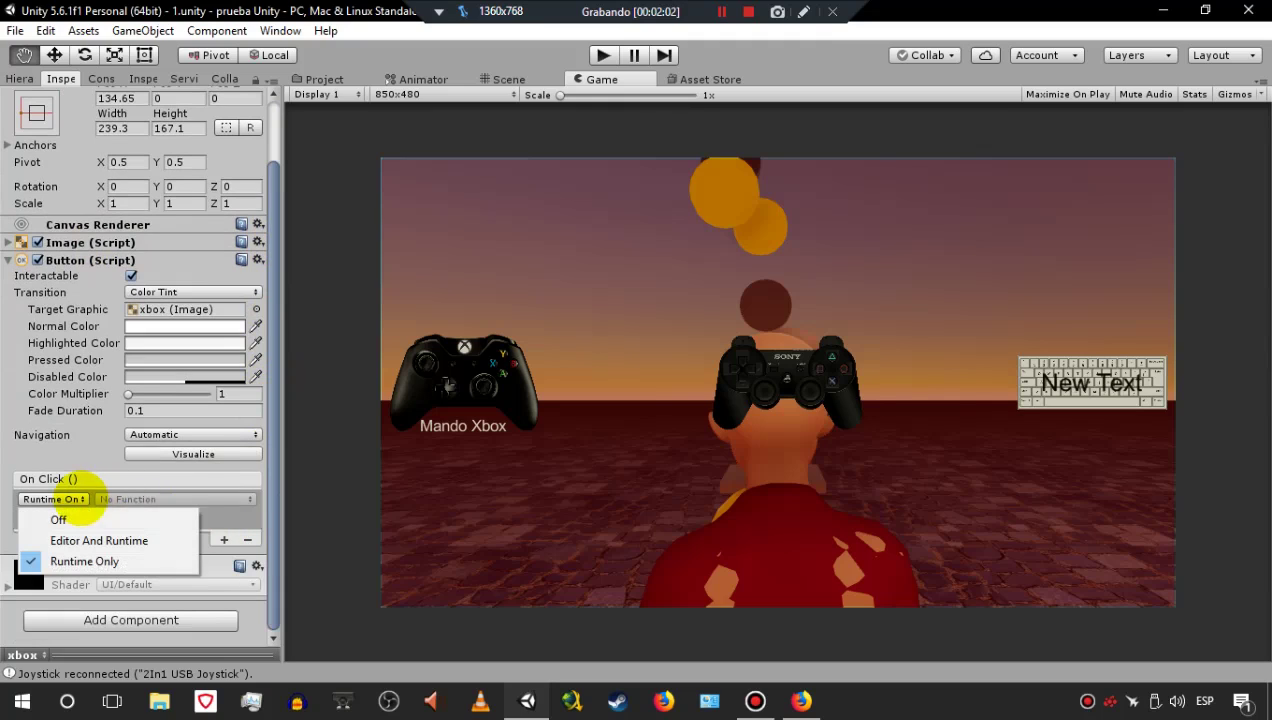
left_click(197, 494)
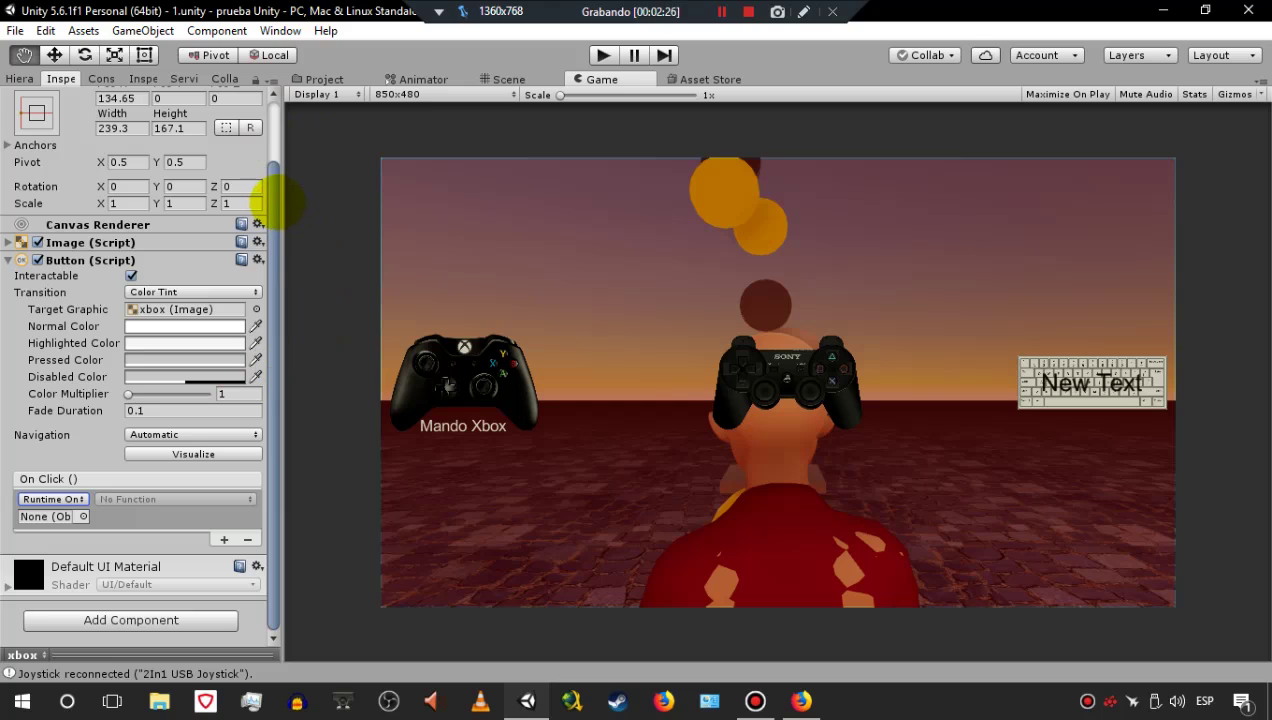
- Examine which anchor preset the xbox image uses in its Rect Transform
left_click_drag(276, 184, 279, 140)
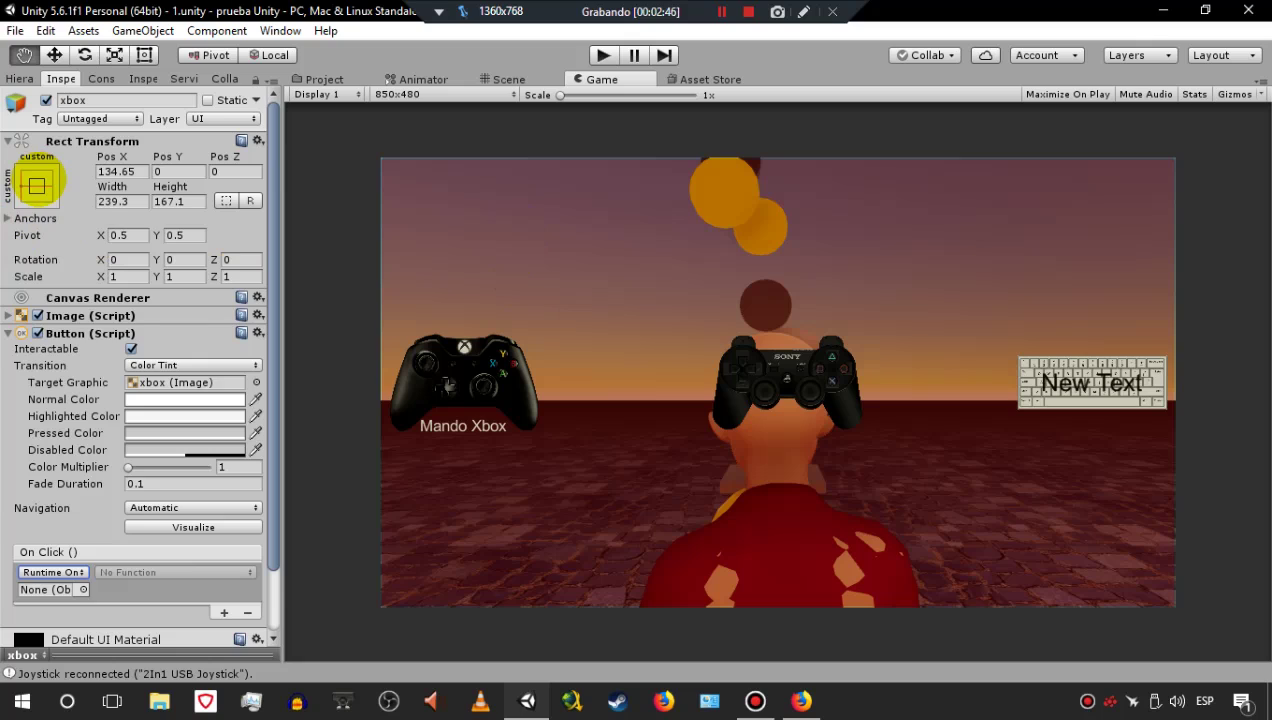
left_click(37, 185)
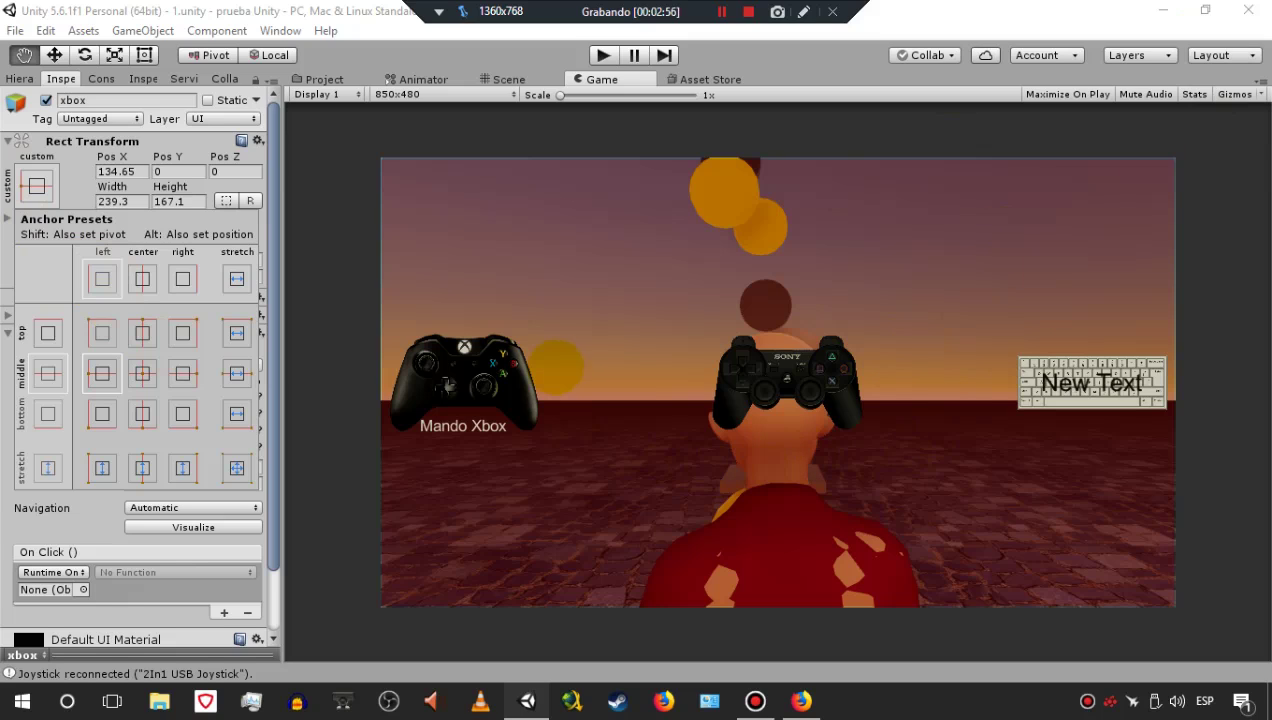
left_click(36, 188)
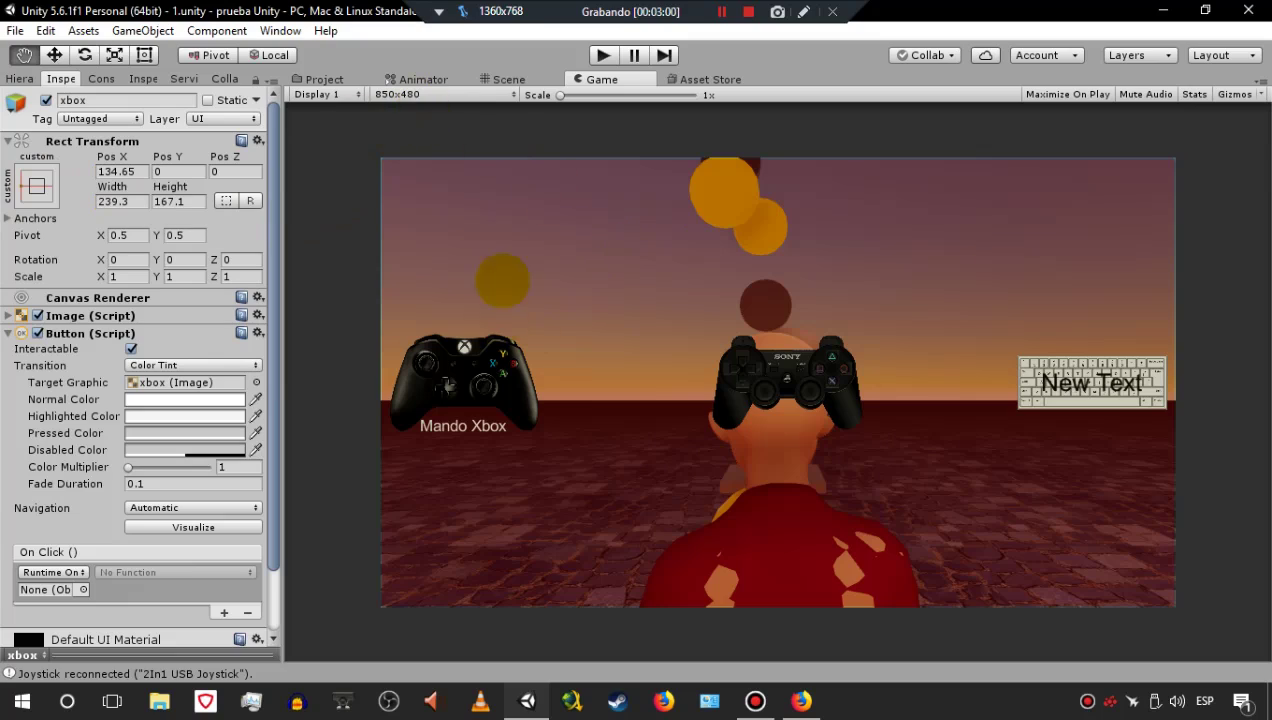
- Preview the menu in the Game view at 16:9, Standalone (1024x768) and 1280x720 to check how it adapts
left_click(412, 95)
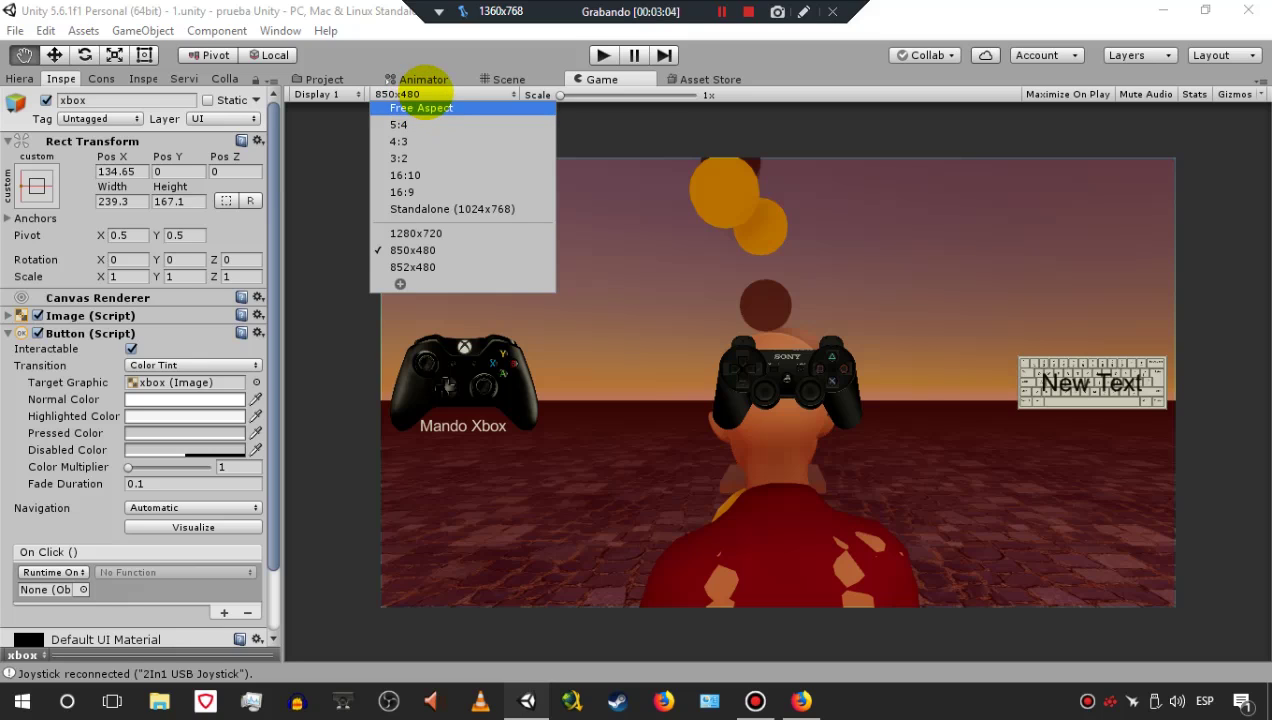
left_click(405, 192)
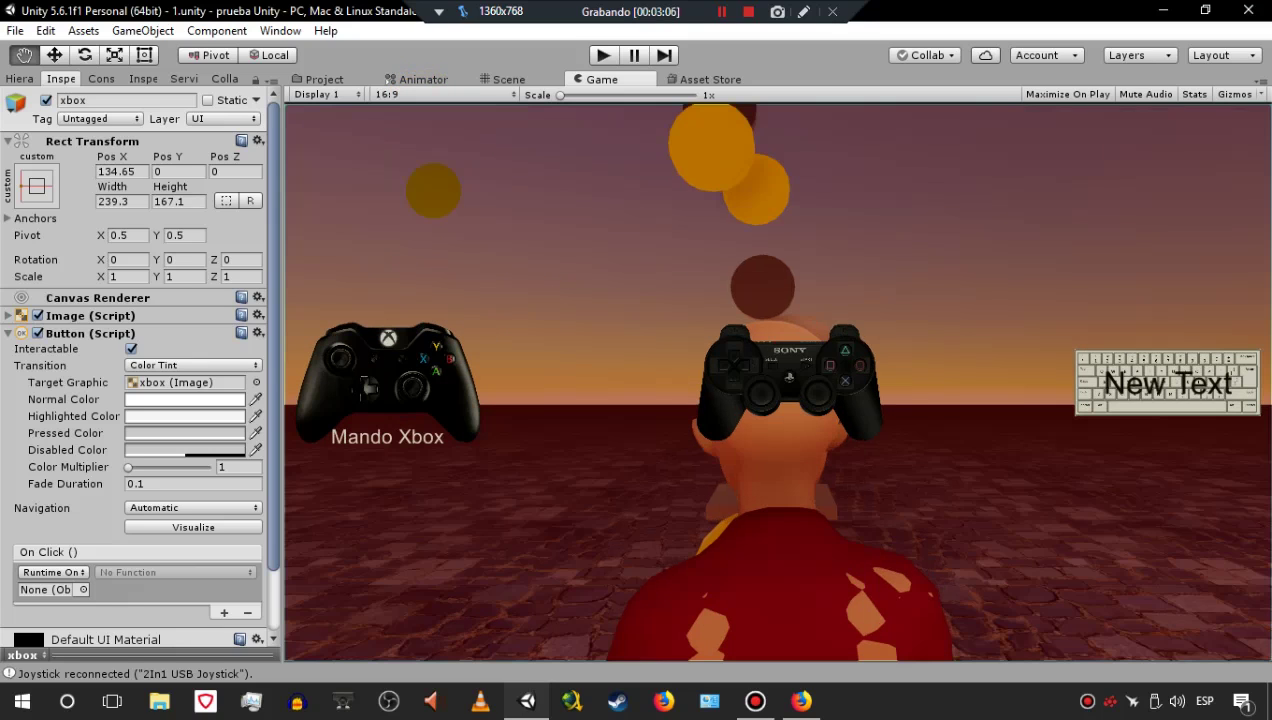
left_click(436, 93)
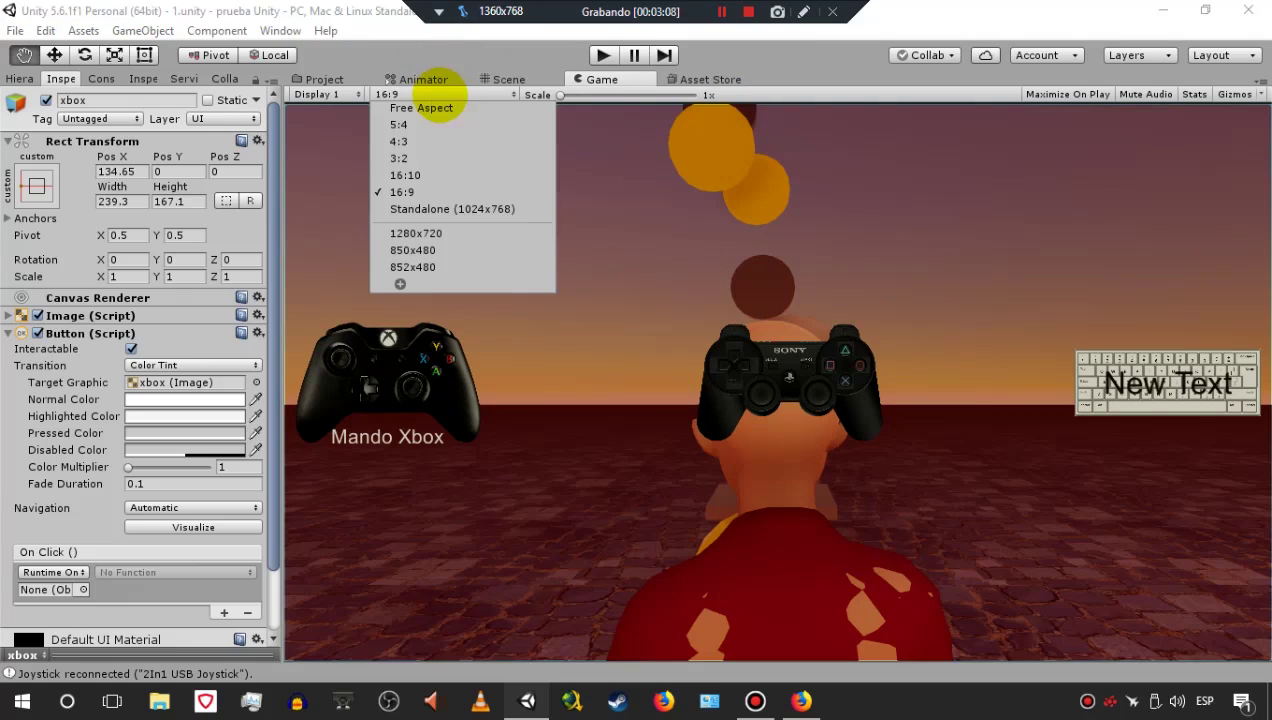
left_click(420, 206)
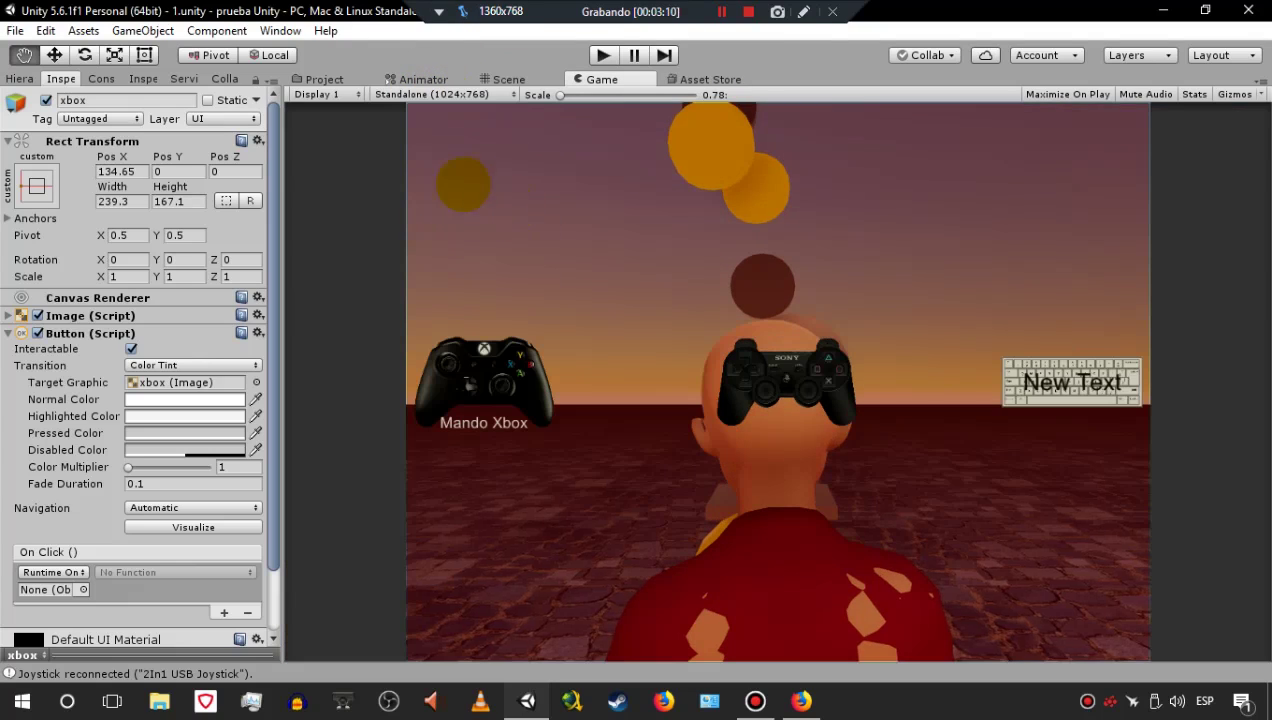
left_click(426, 95)
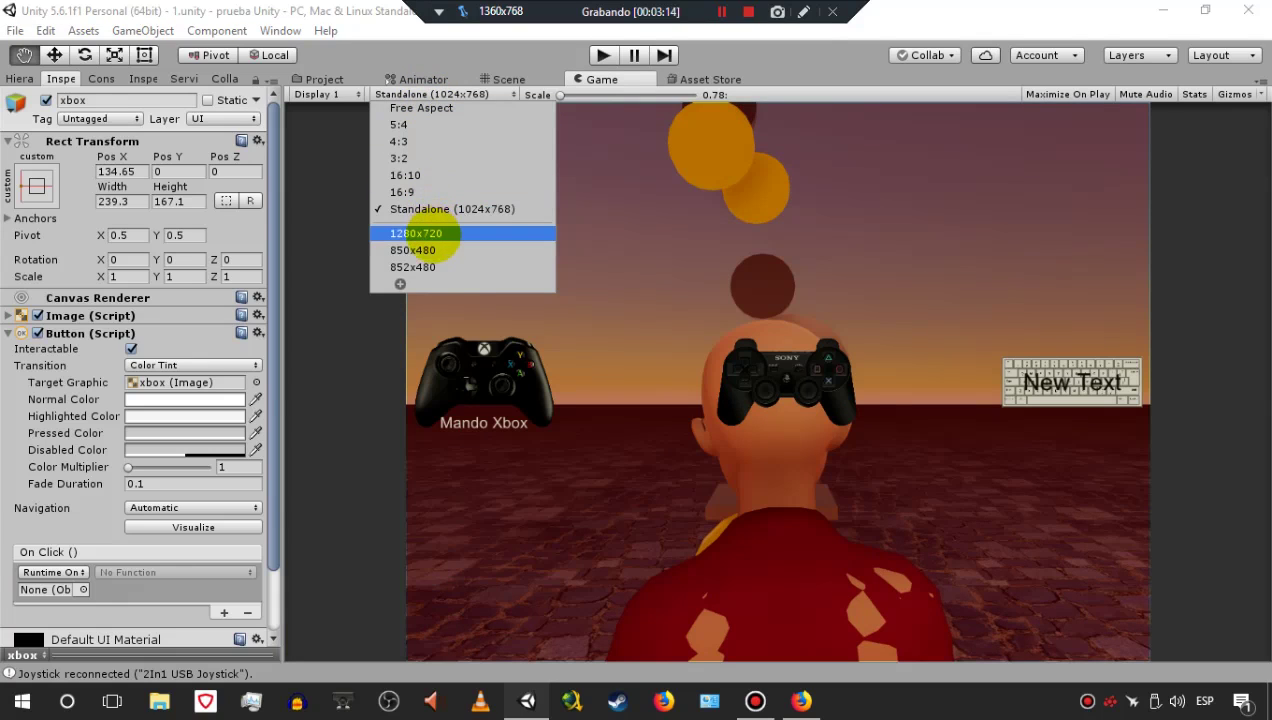
left_click(425, 233)
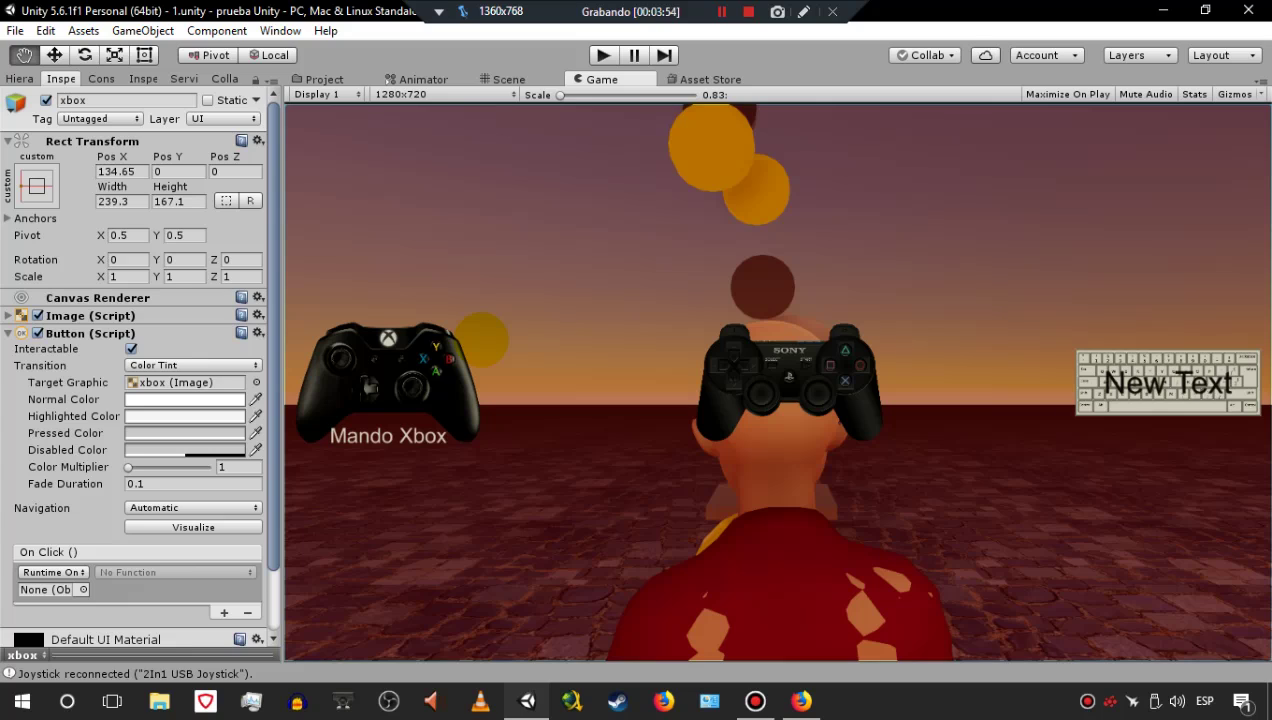
- Apply the middle-left anchor preset to the xbox image, also setting its position
left_click(36, 186)
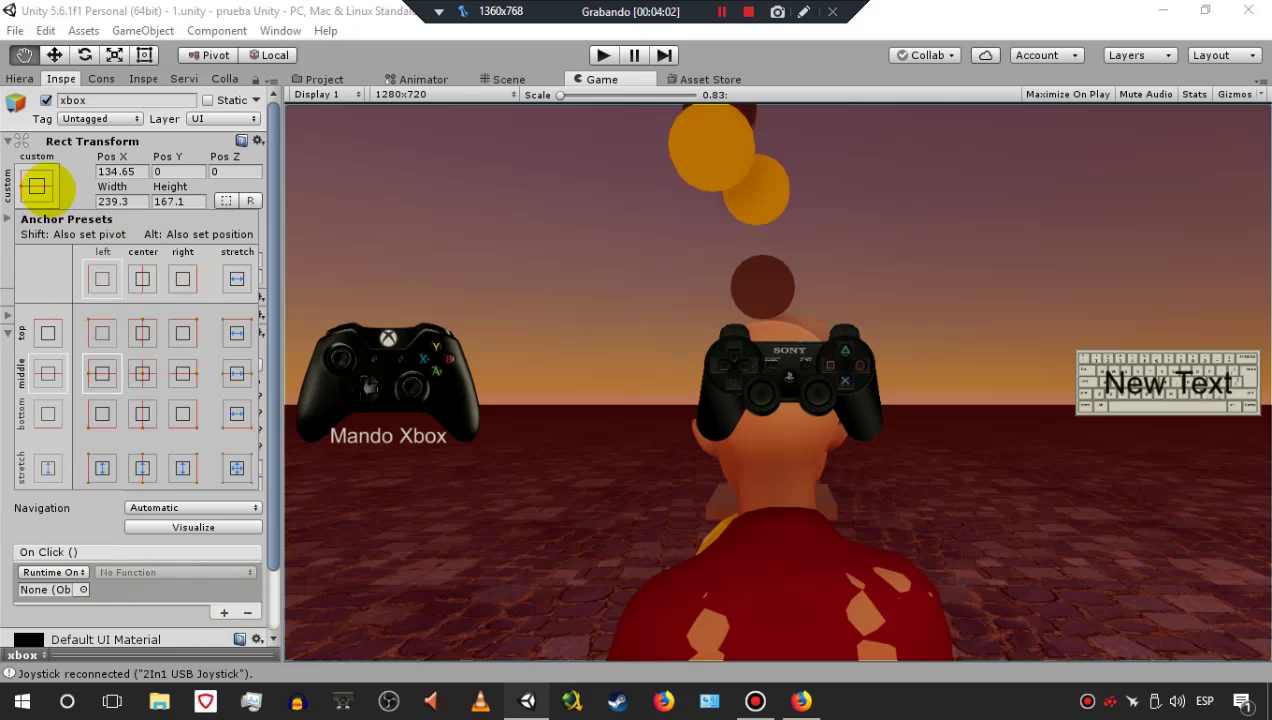
left_click(37, 185)
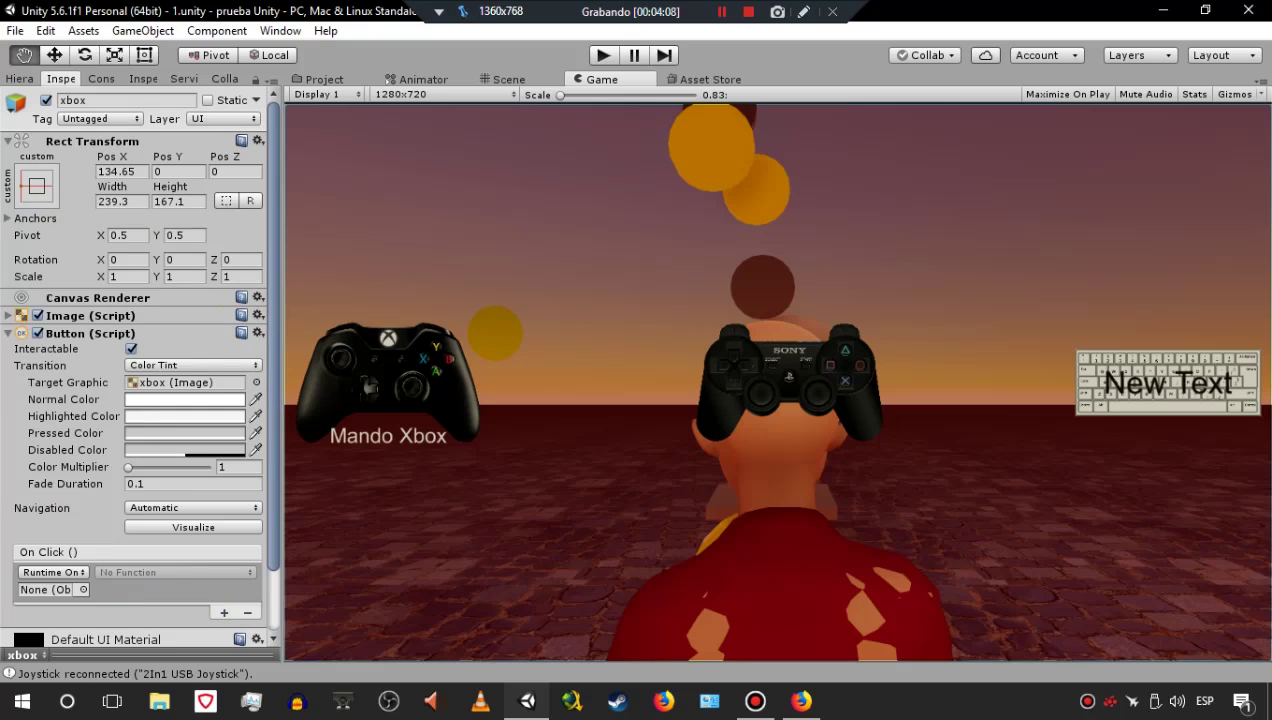
left_click(35, 190)
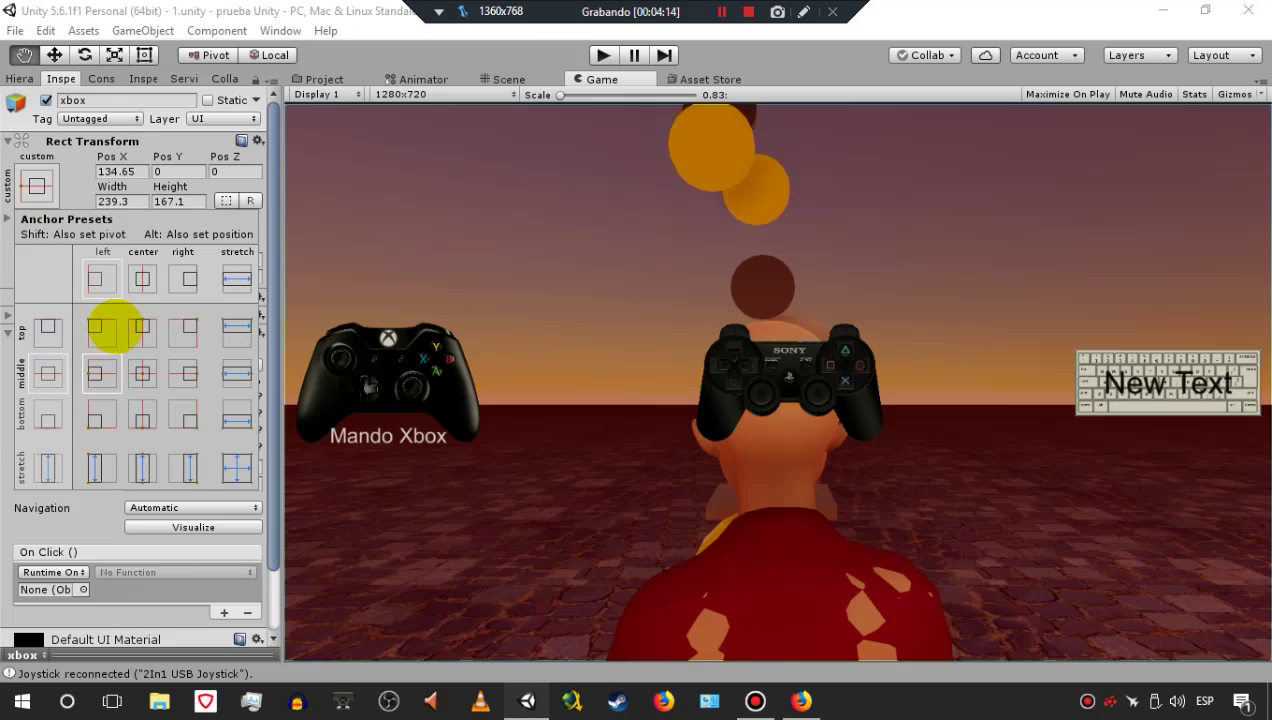
key("alt")
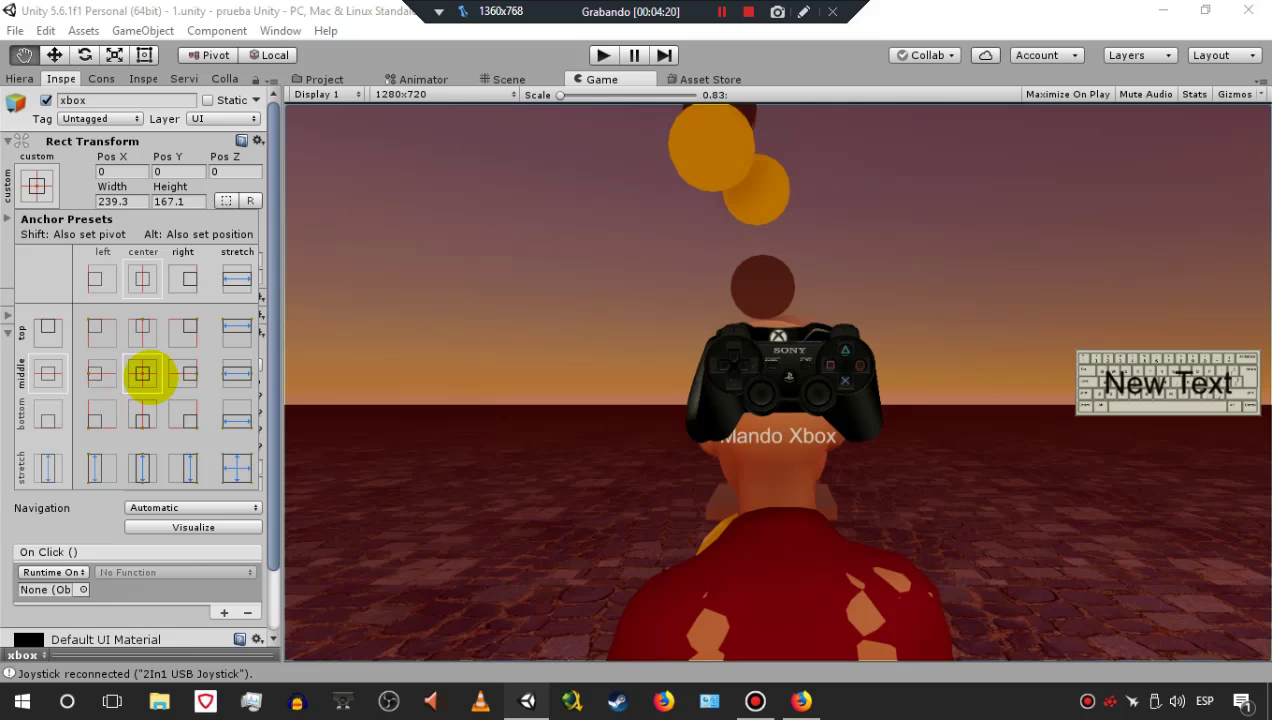
left_click(104, 372, "alt")
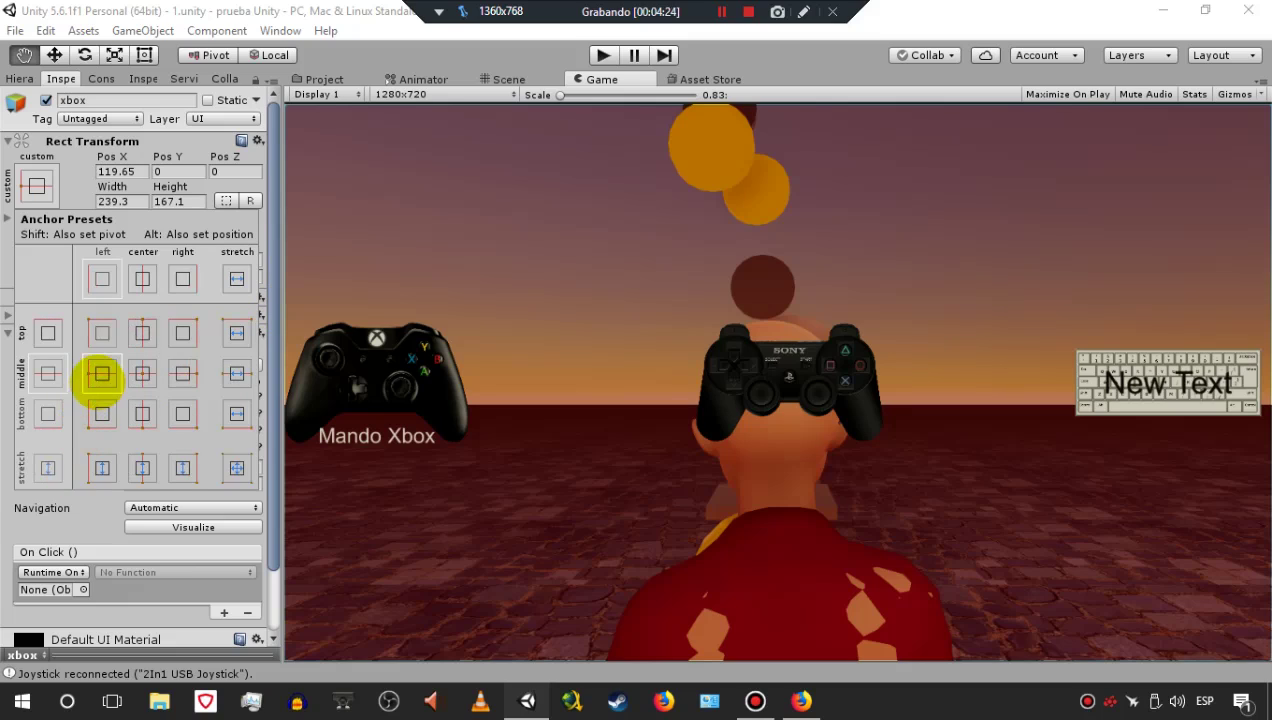
key("alt")
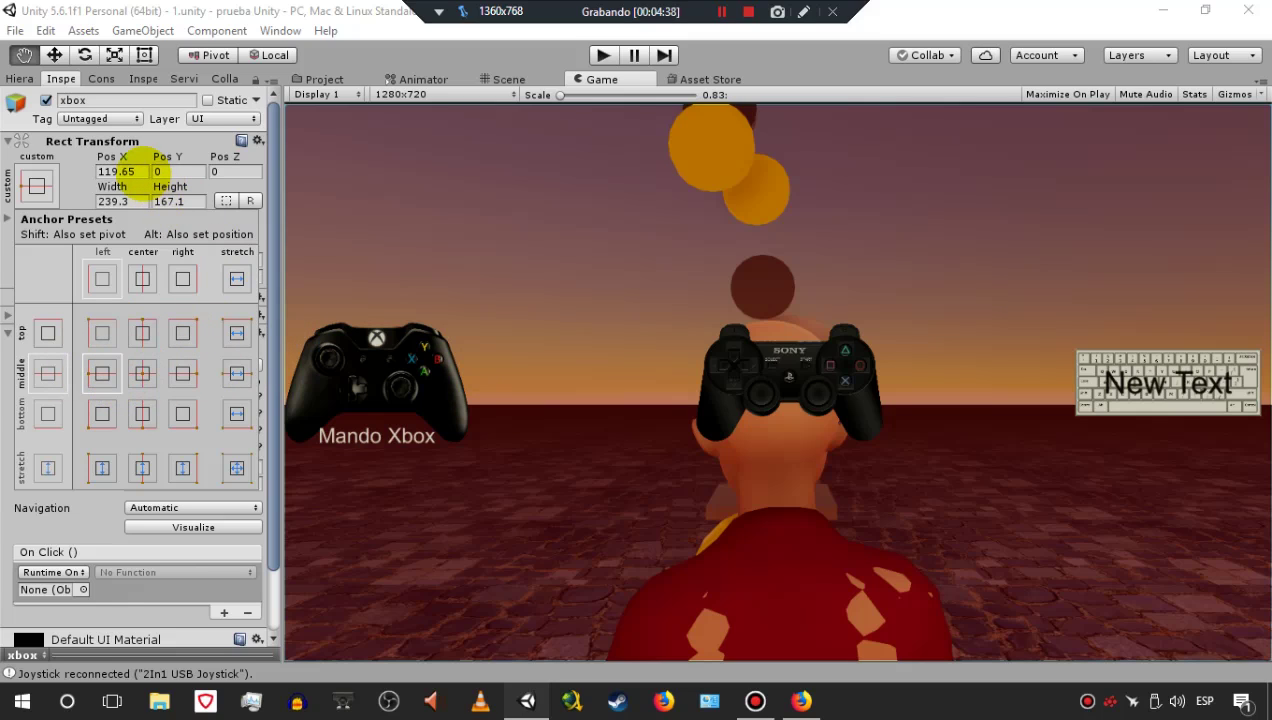
- Offset the xbox image 20 units inward from the edge, setting its Pos X to 139.65
left_click(148, 171)
left_click(148, 171)
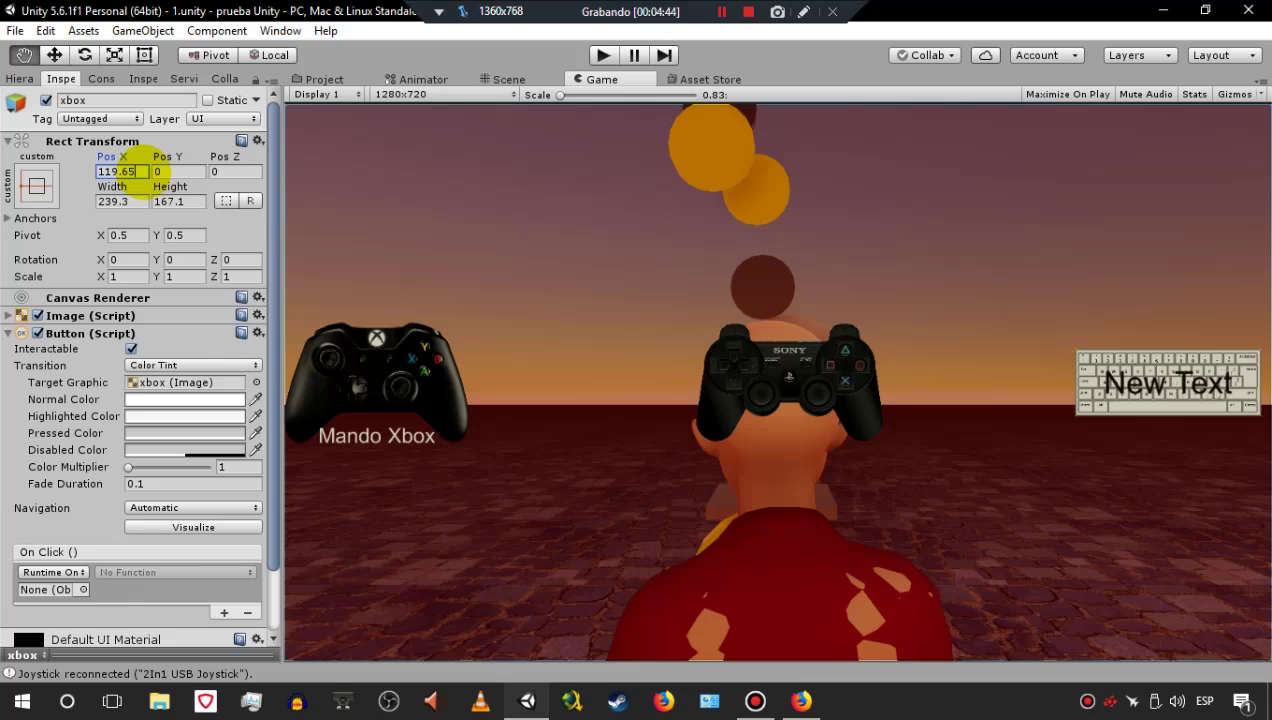
type("+2")
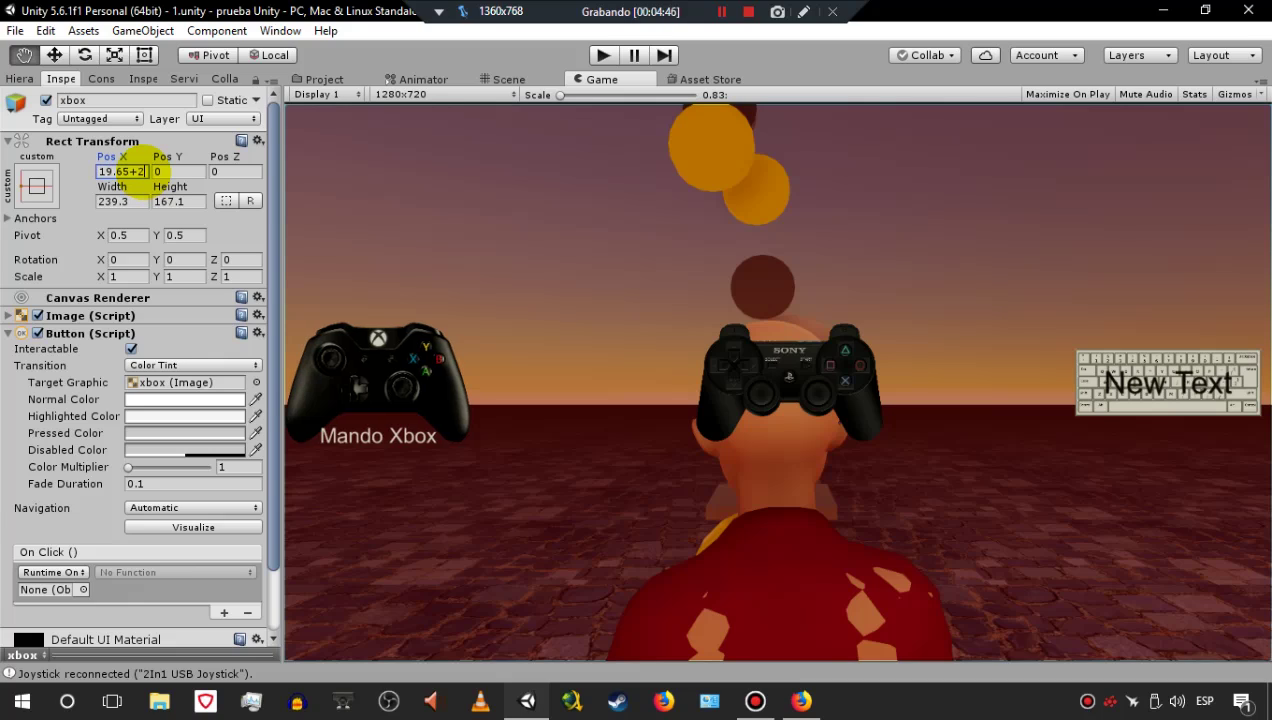
type("0")
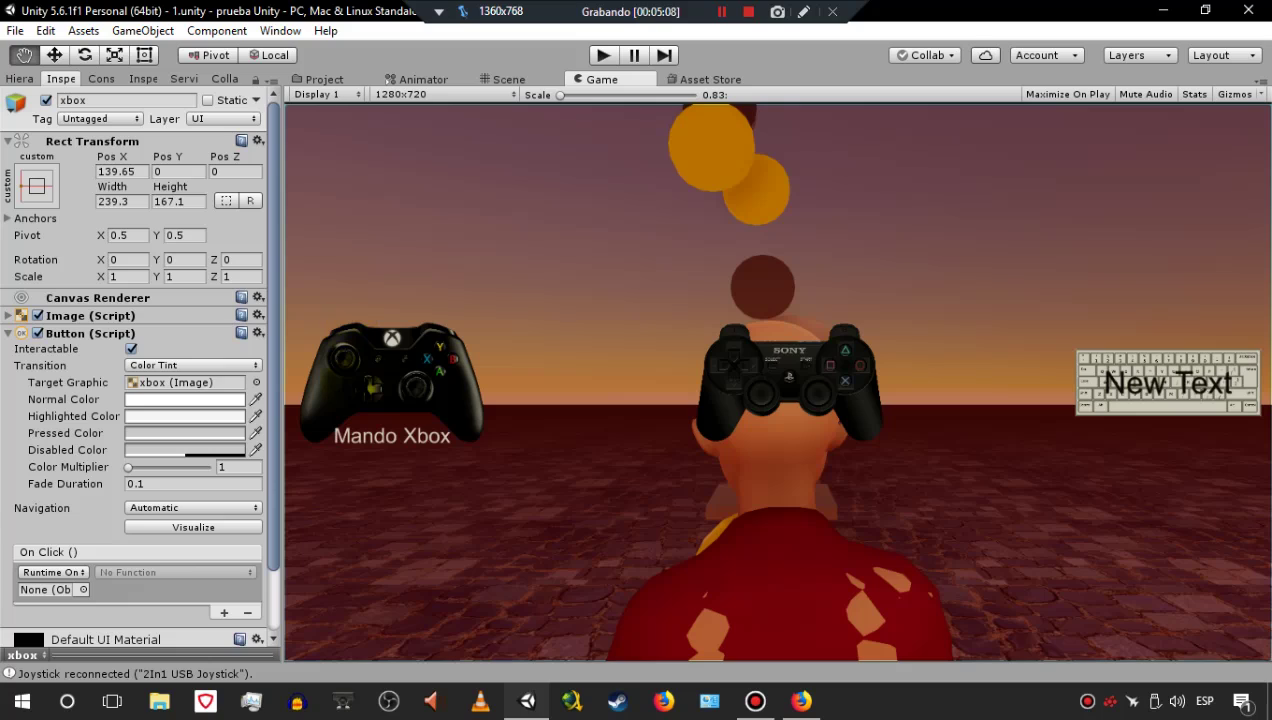
left_click(135, 171)
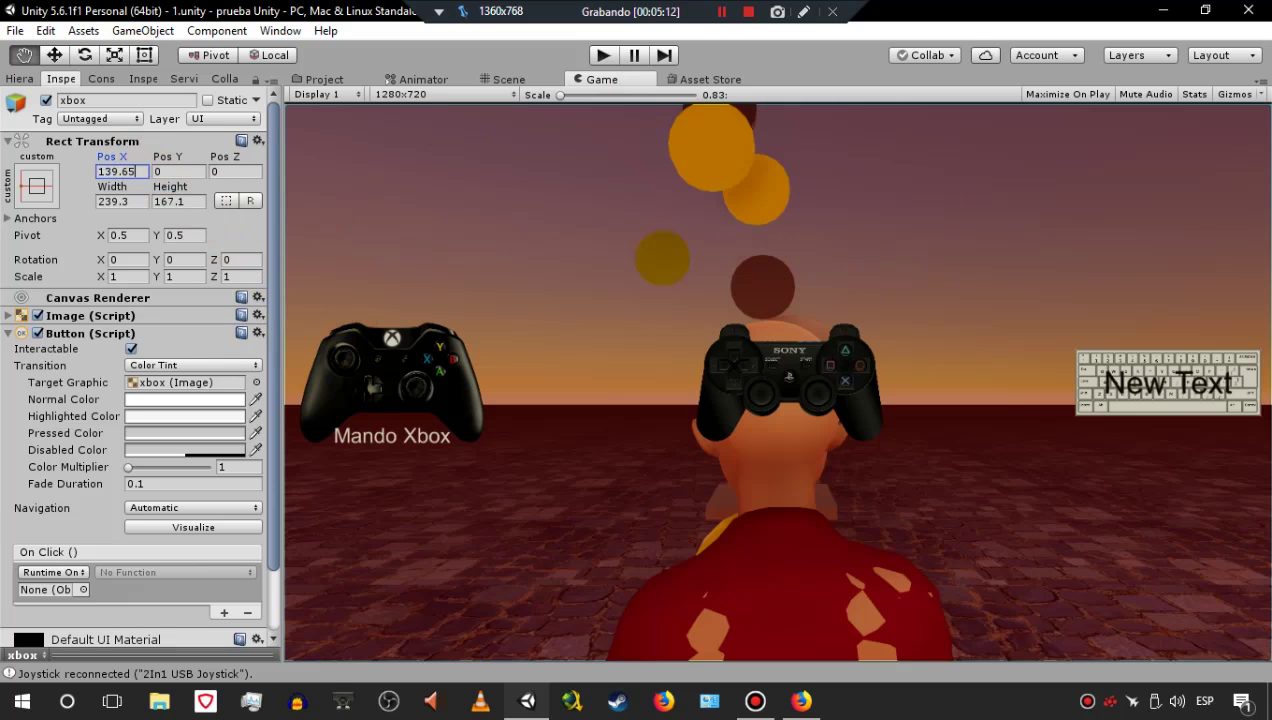
- Apply the middle-right anchor preset with position to the teclado image and set its Pos X to -139.65
left_click(20, 79)
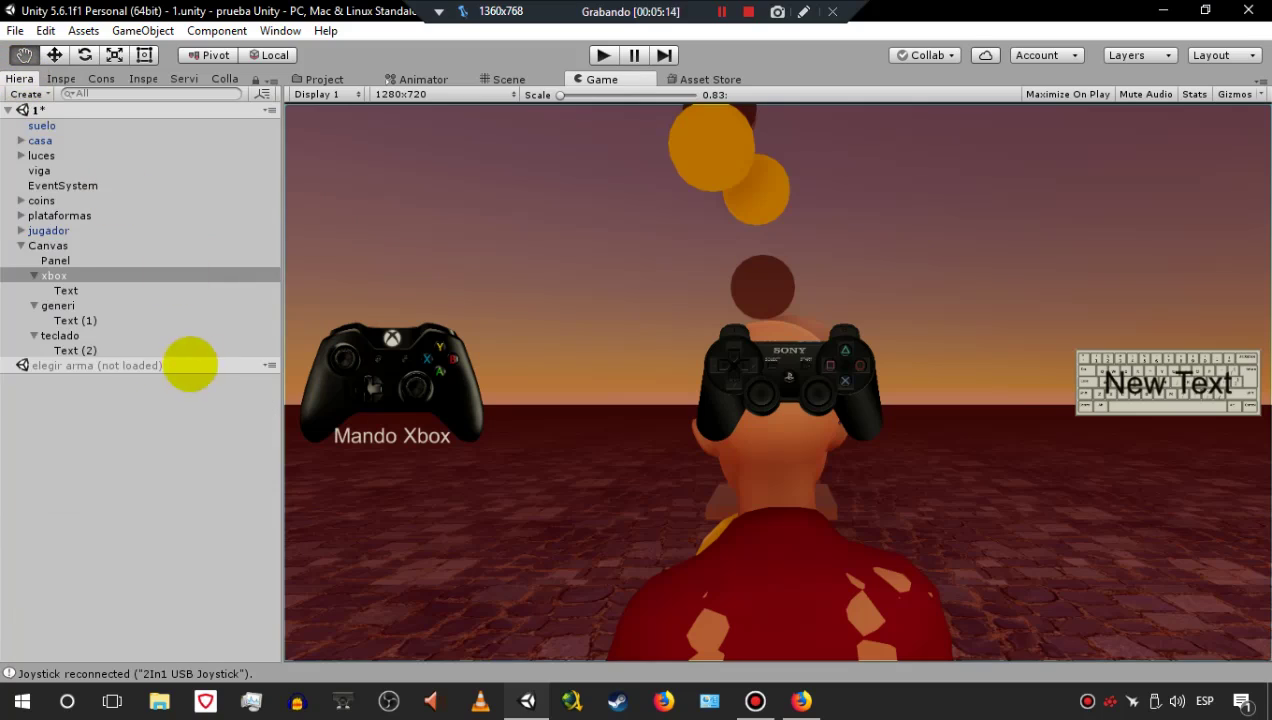
left_click(78, 336)
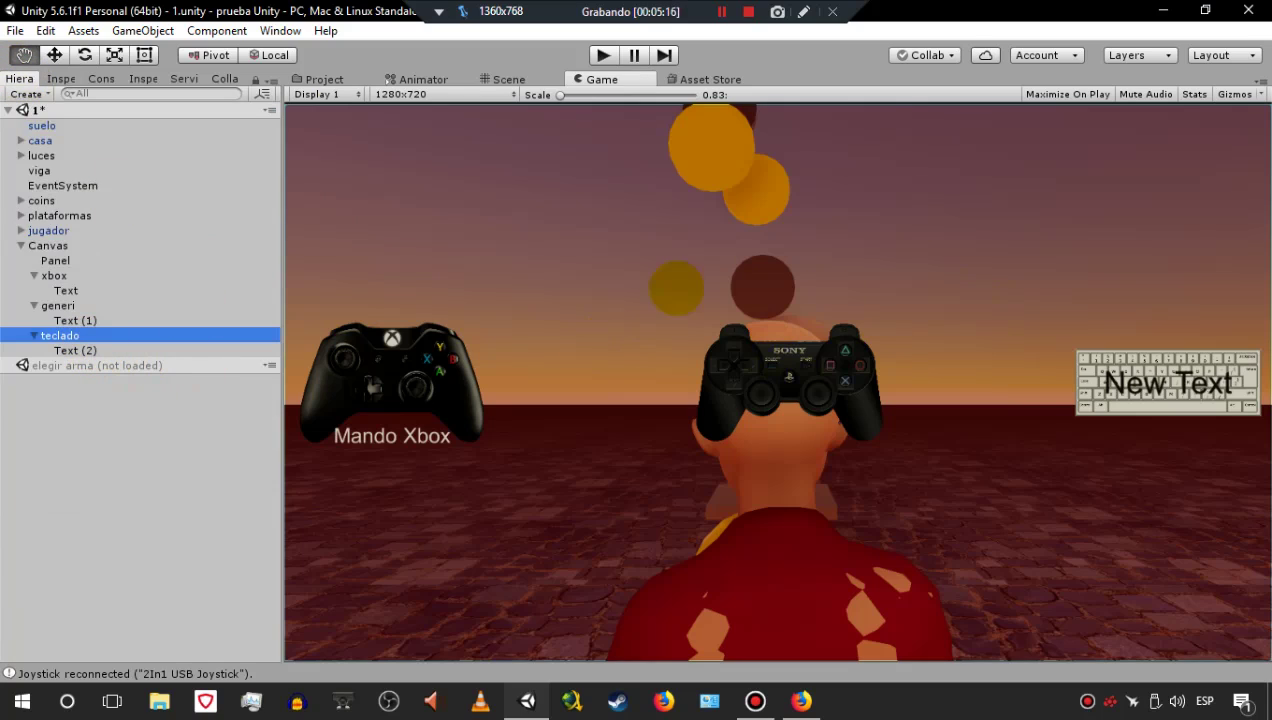
left_click(68, 94)
left_click(61, 79)
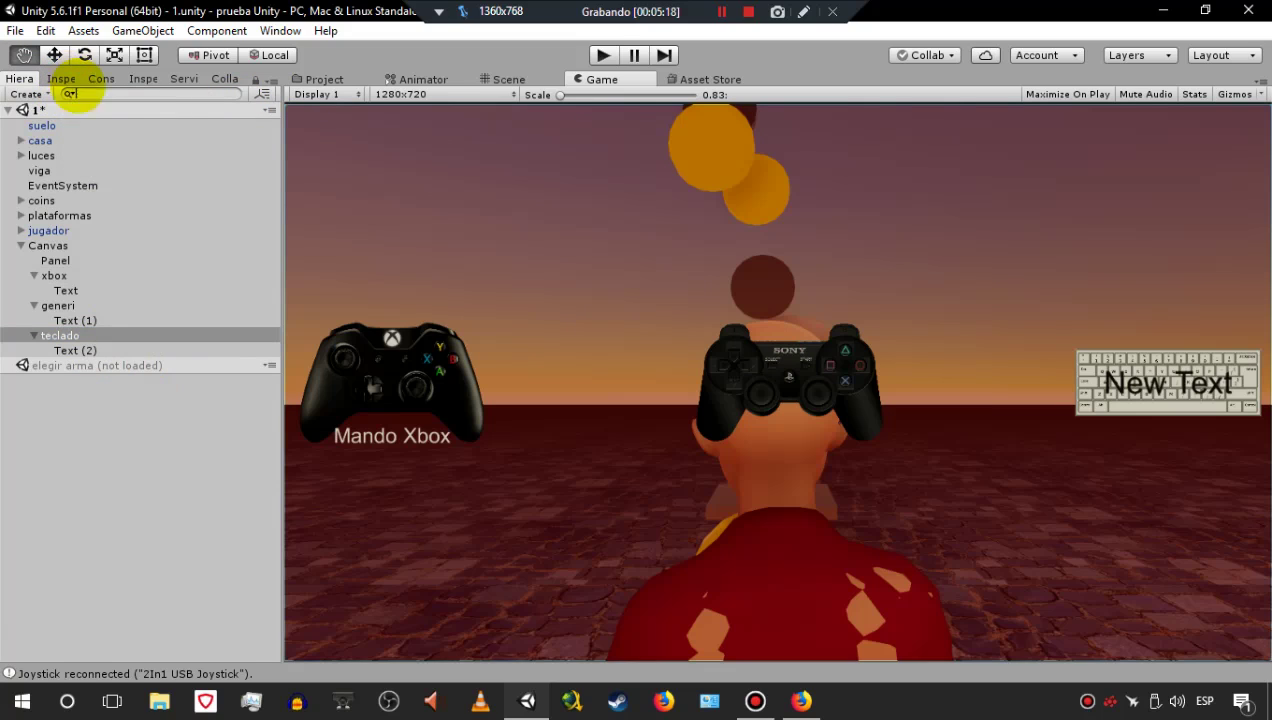
left_click(61, 79)
left_click(38, 185)
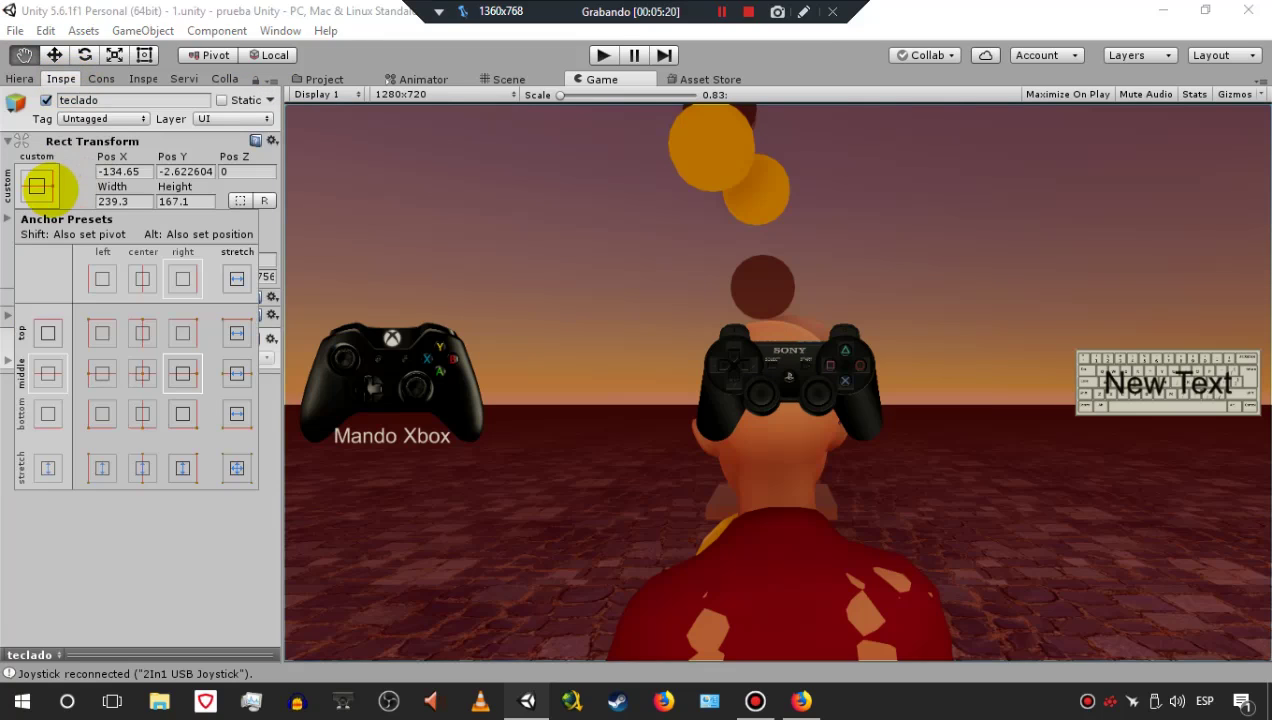
key("alt")
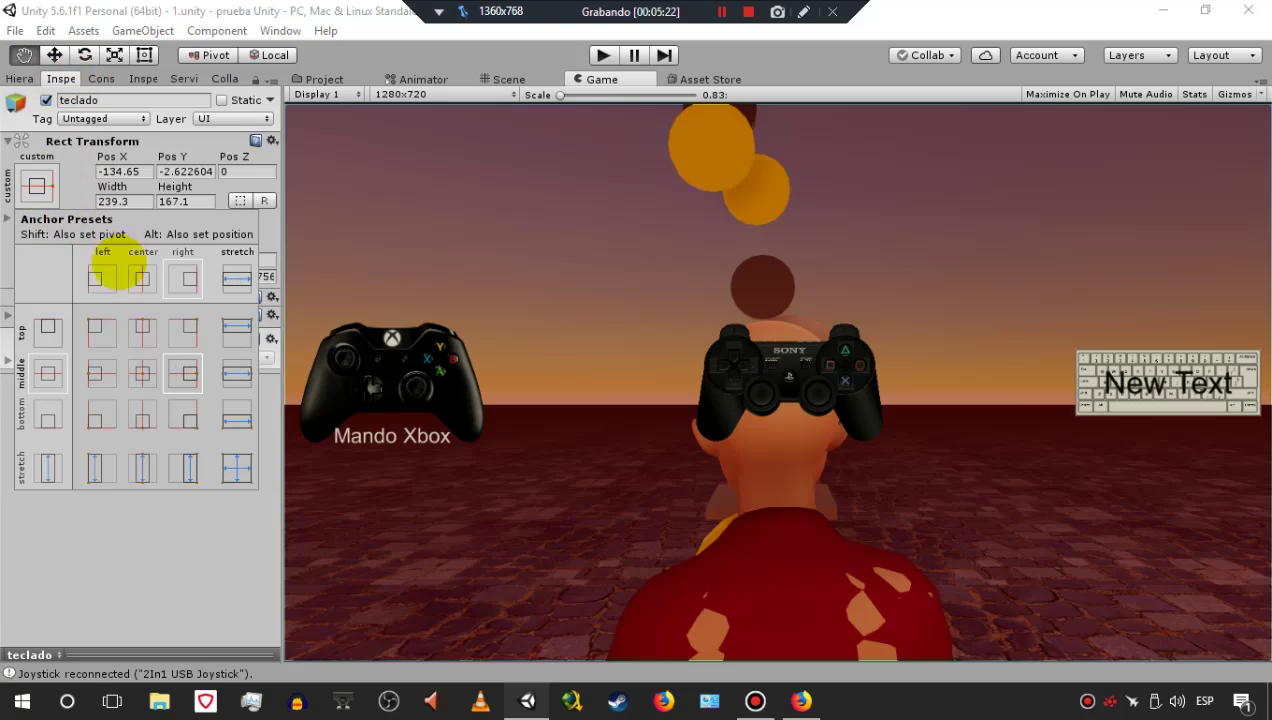
left_click(190, 374, "alt")
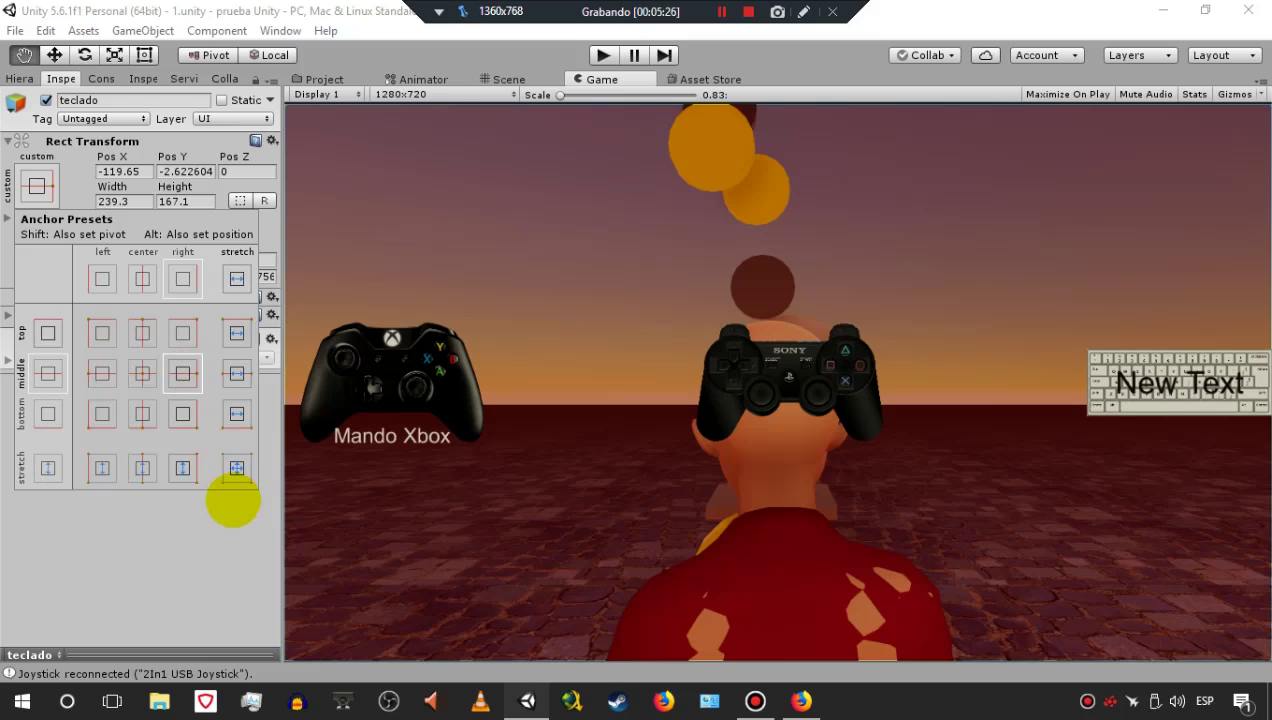
left_click(235, 501)
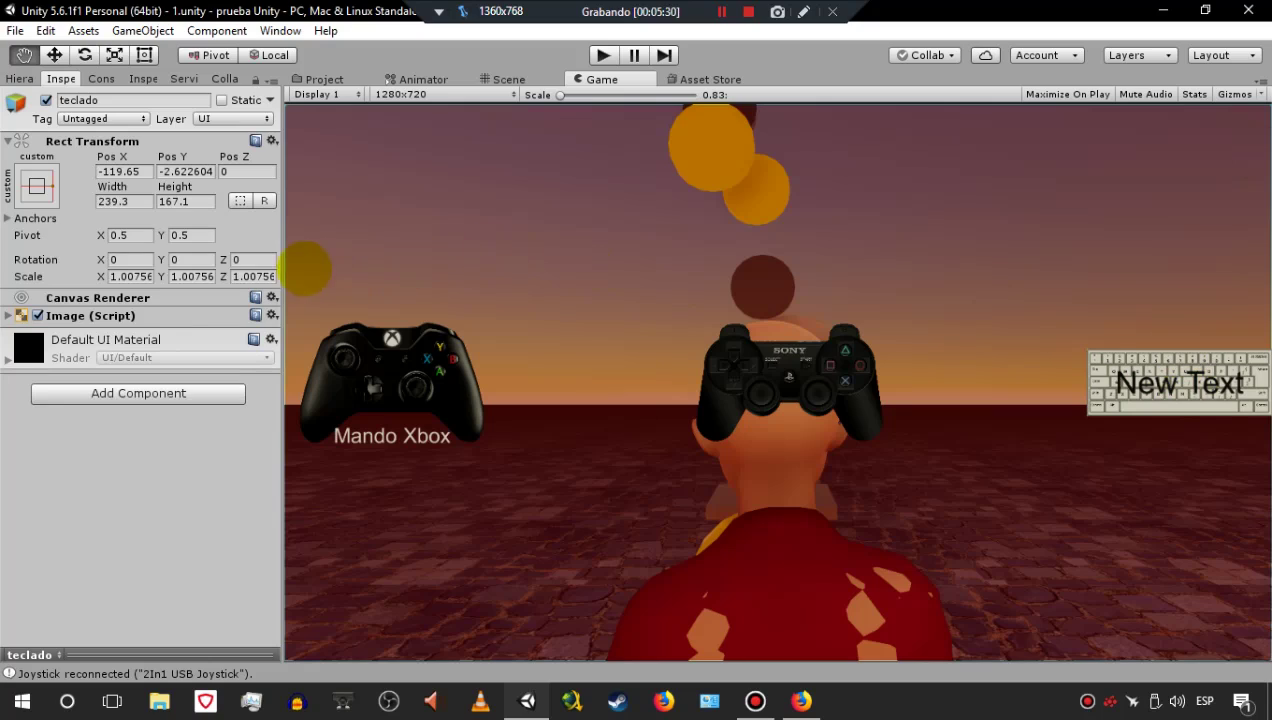
double_click(134, 172)
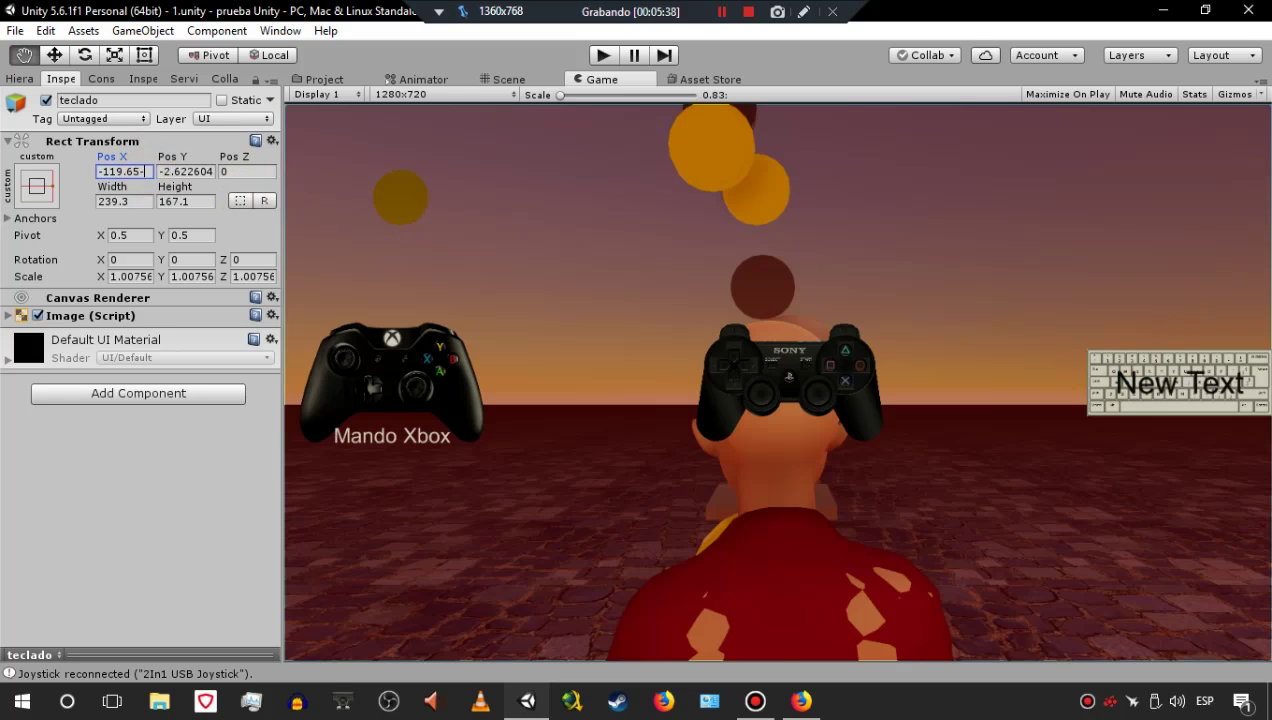
type("-20")
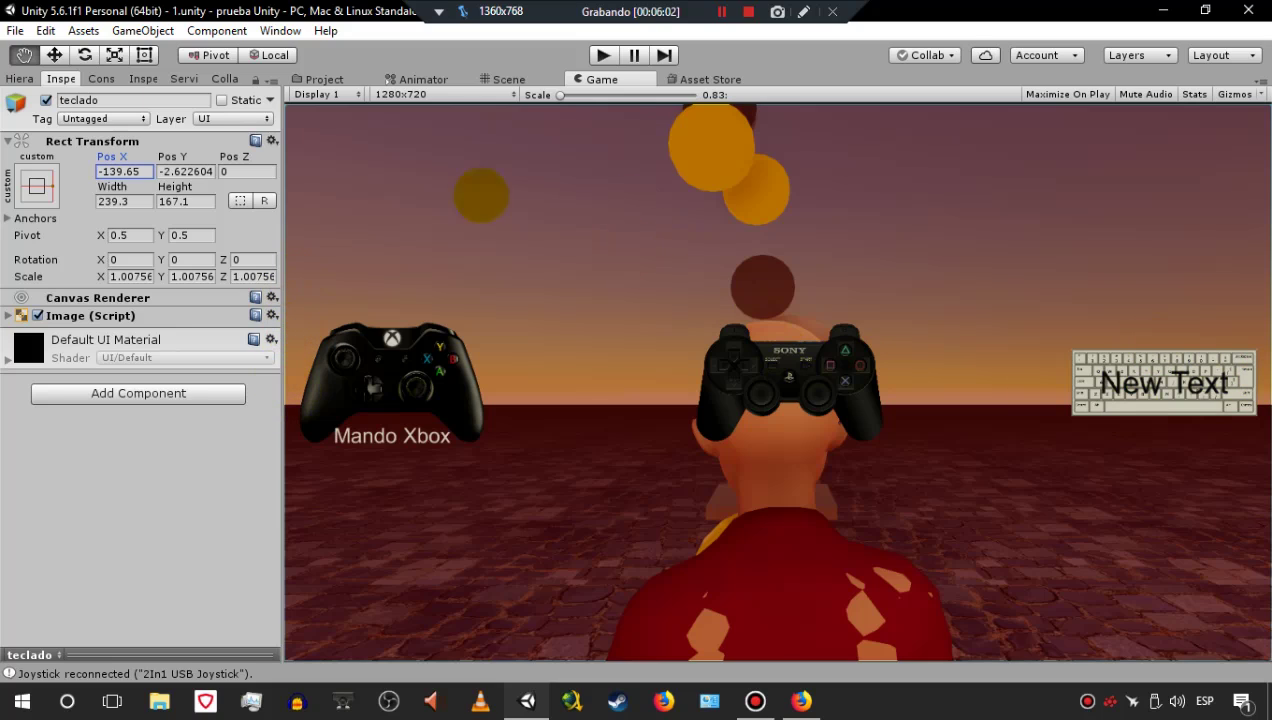
- Apply the middle-center anchor preset to the generi image, also setting its position
left_click(20, 78)
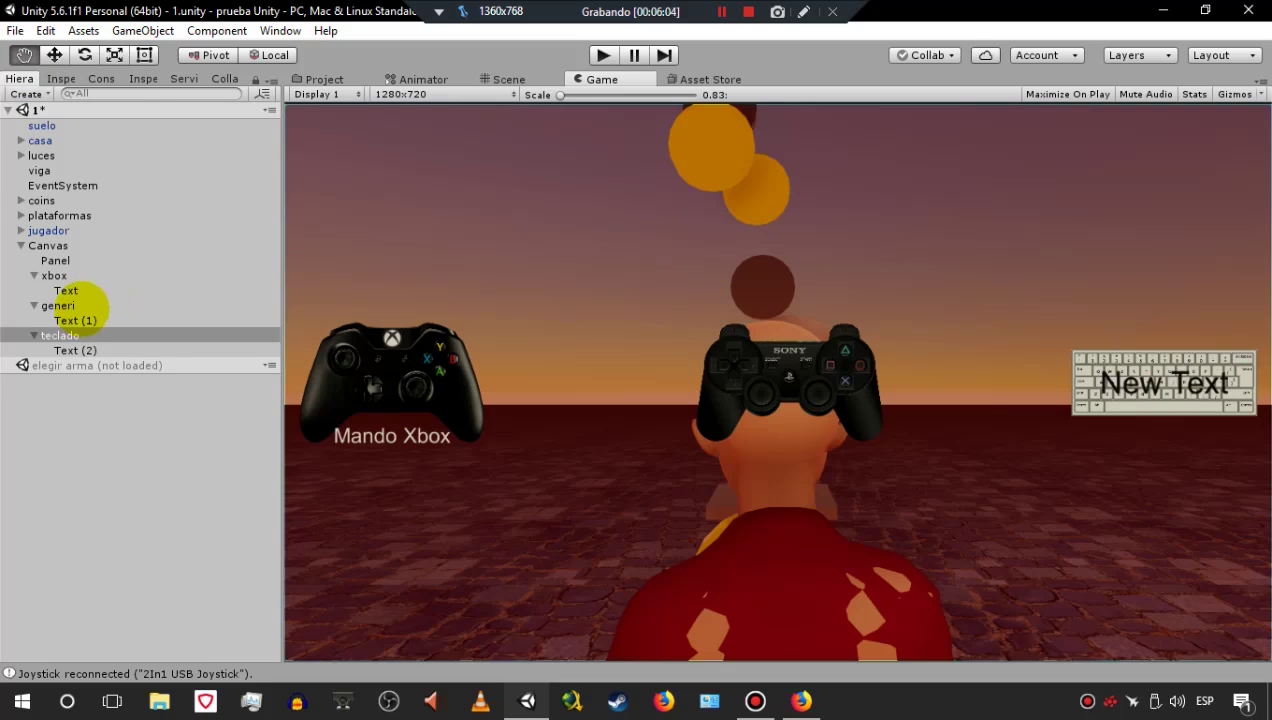
left_click(80, 305)
left_click(60, 79)
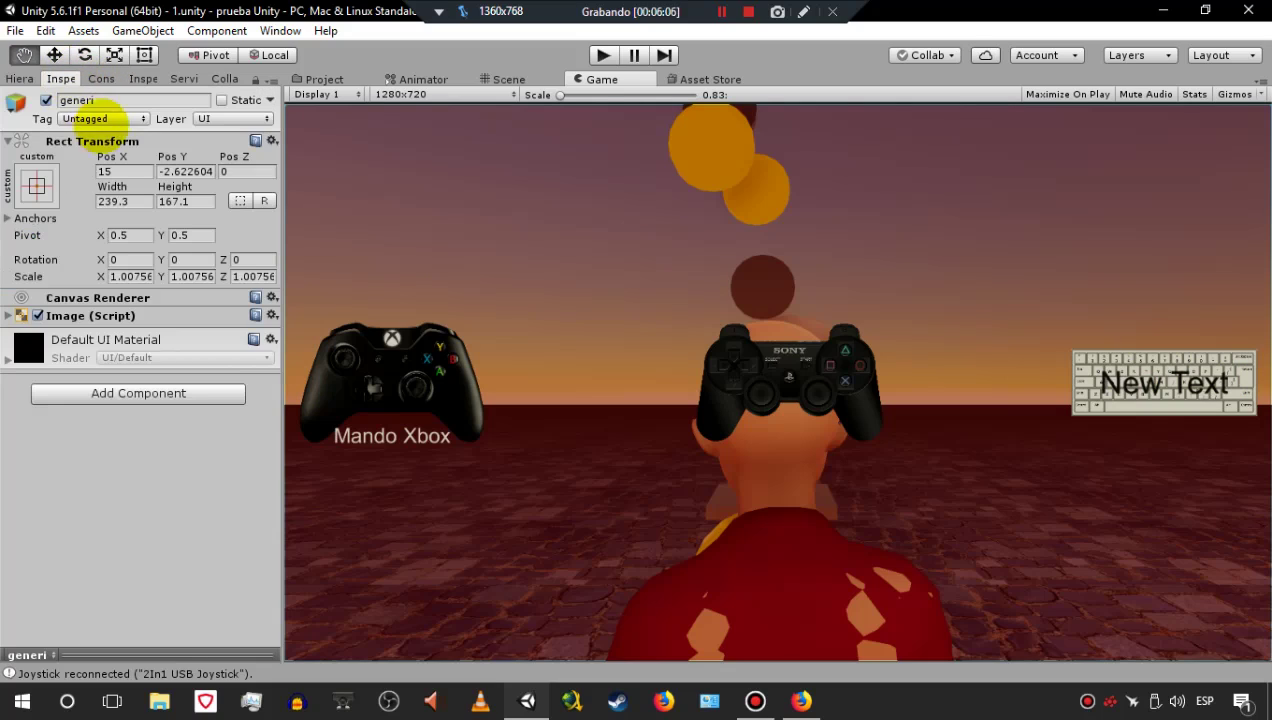
left_click(40, 186)
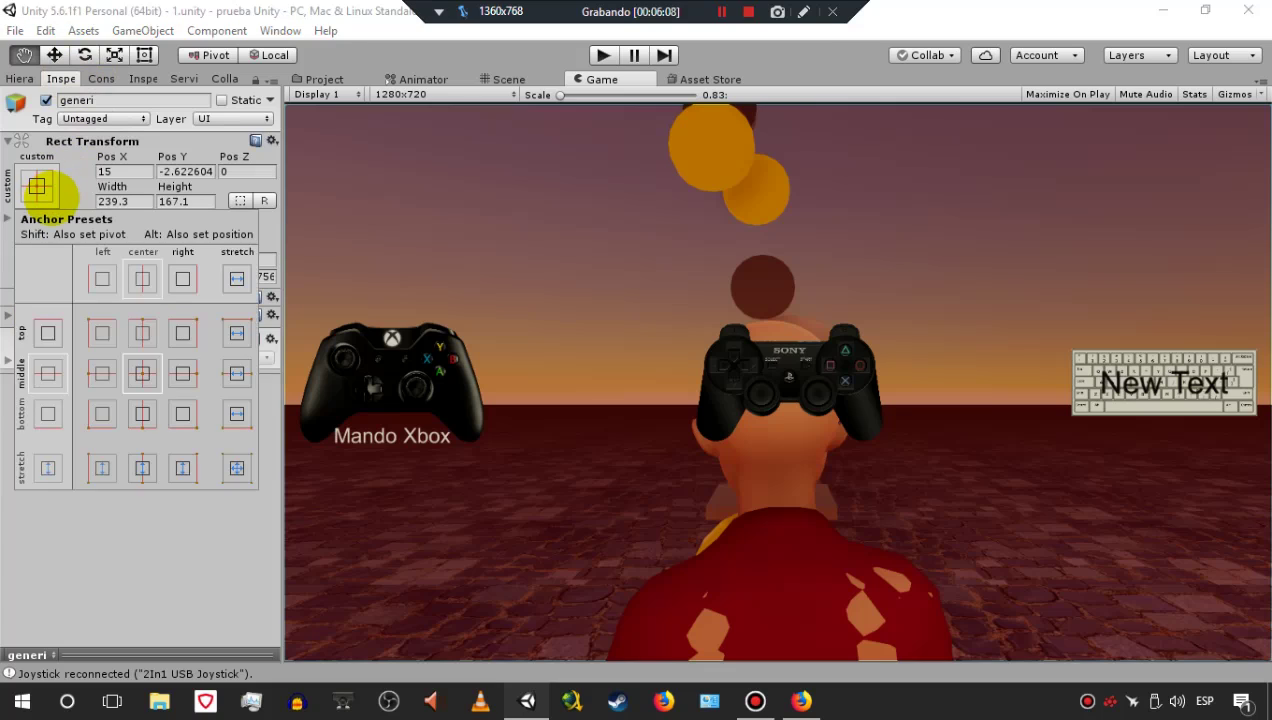
key("alt")
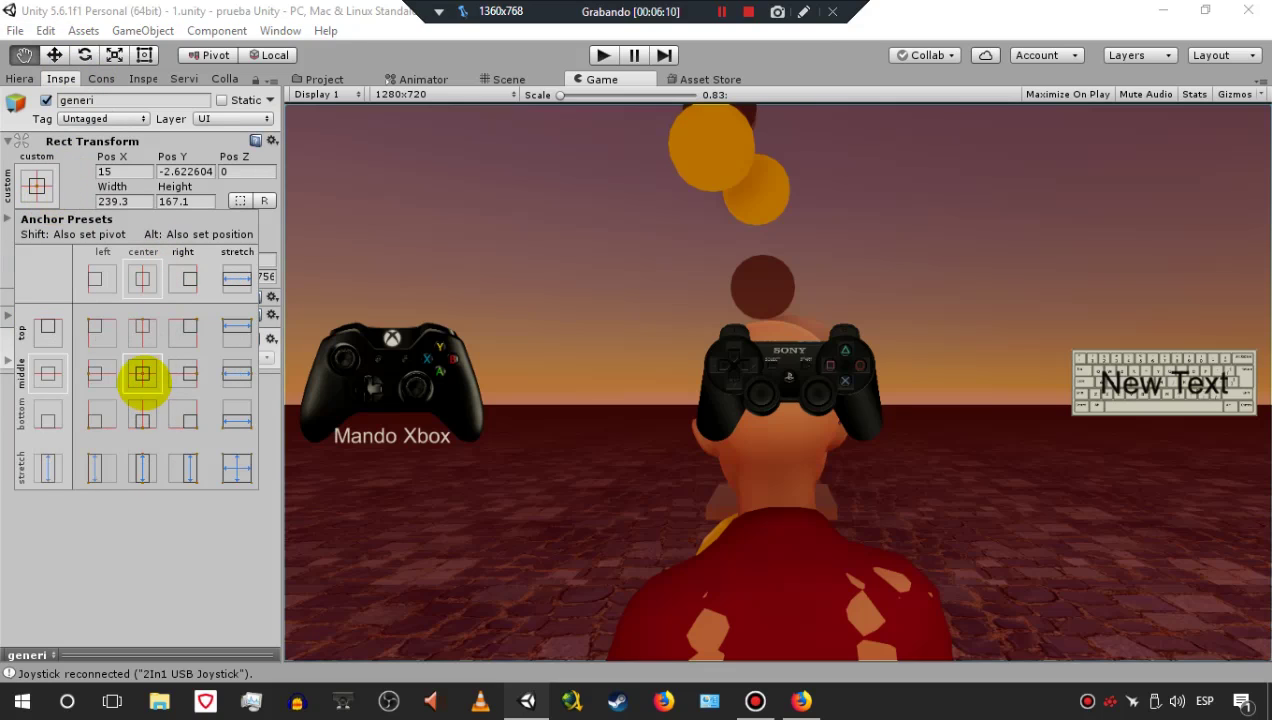
left_click(142, 374, "alt")
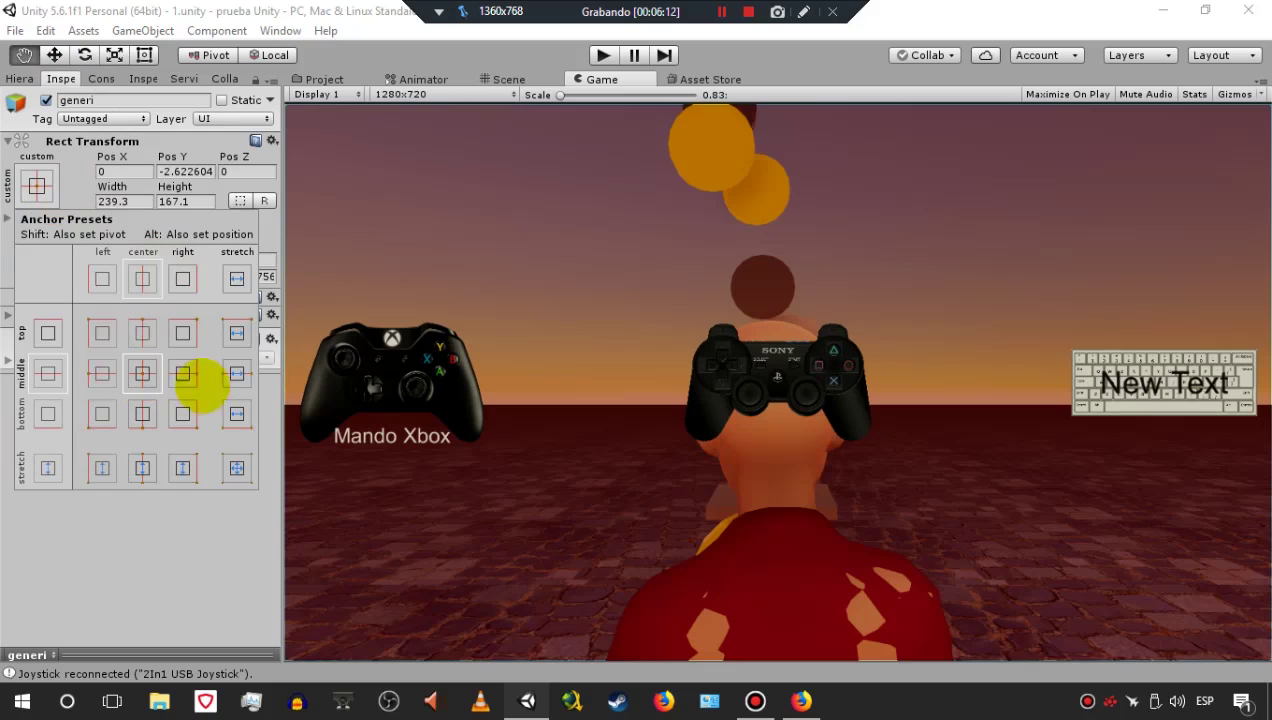
left_click(202, 530)
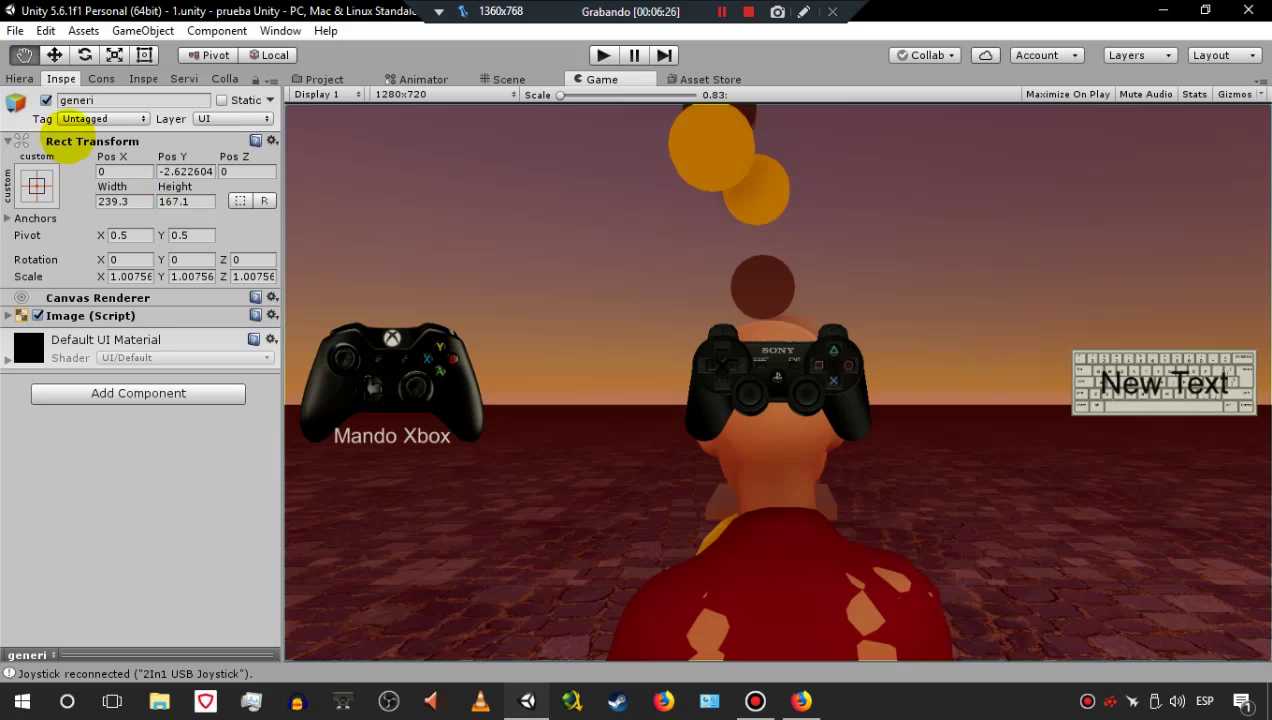
- Inspect the Canvas object's Canvas Scaler settings, including the available UI Scale Mode options and the reference resolution
left_click(22, 77)
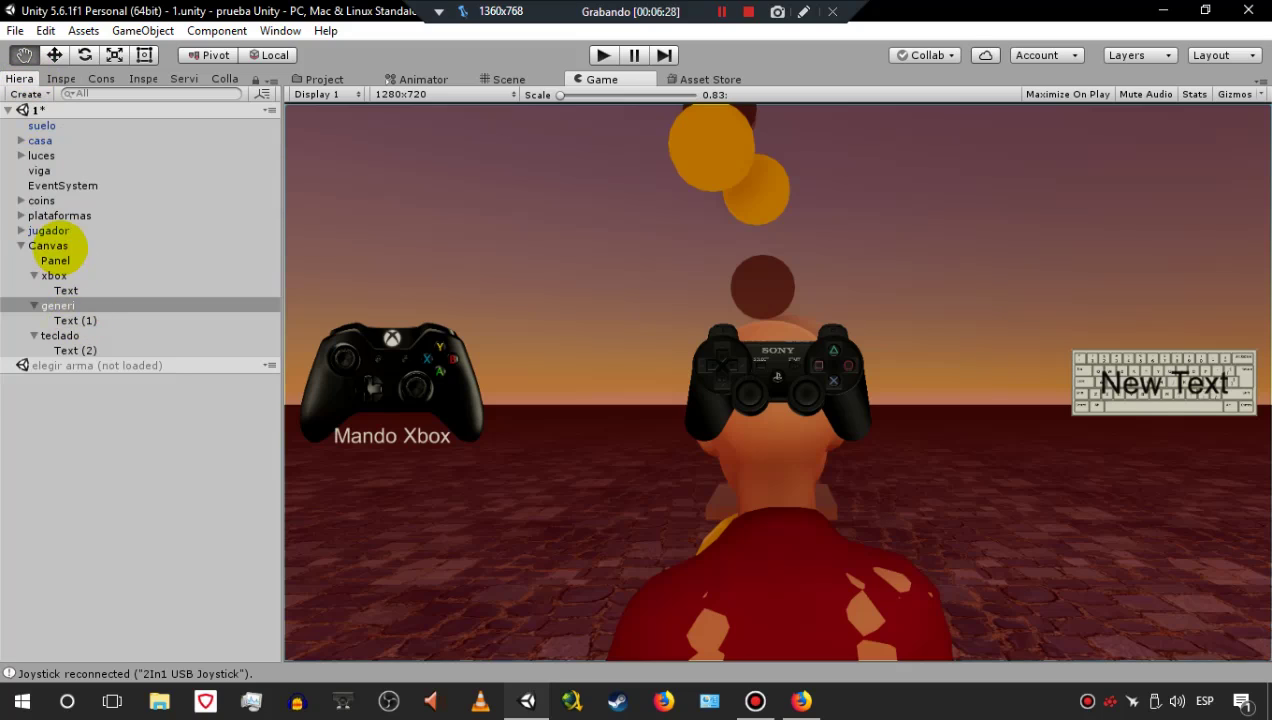
left_click(50, 246)
left_click(60, 79)
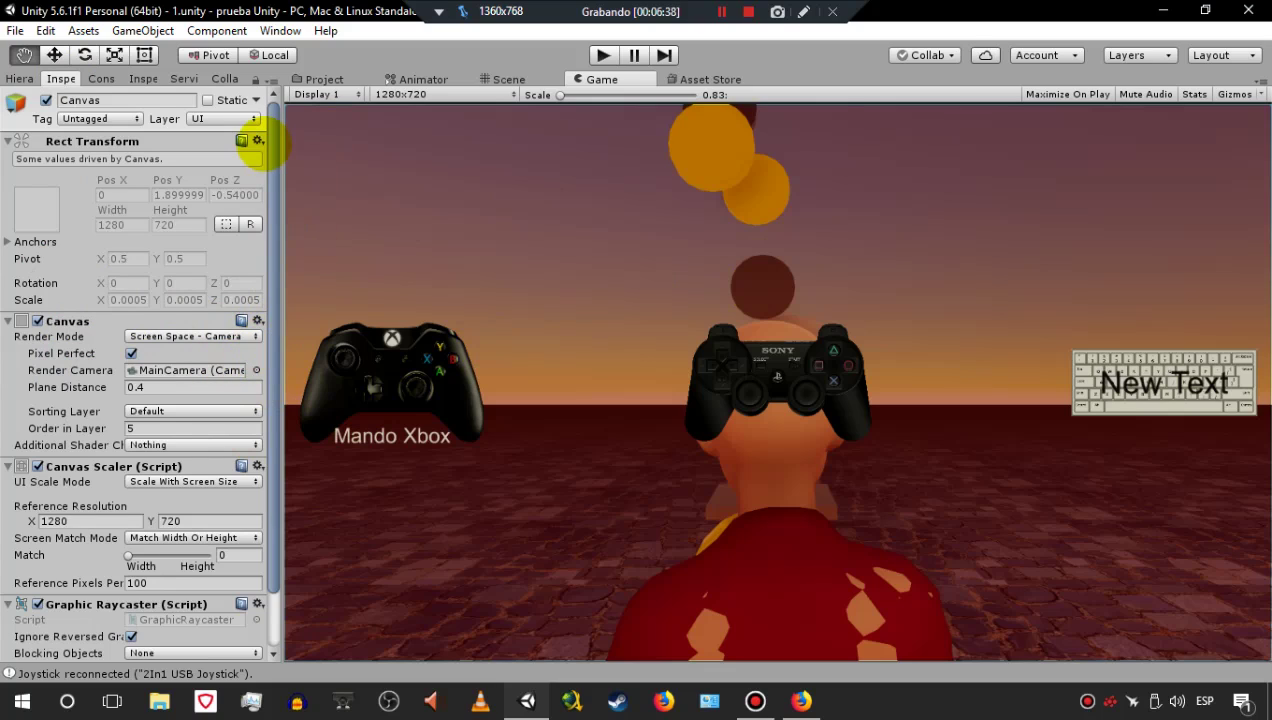
scroll(267, 145, "down", 3)
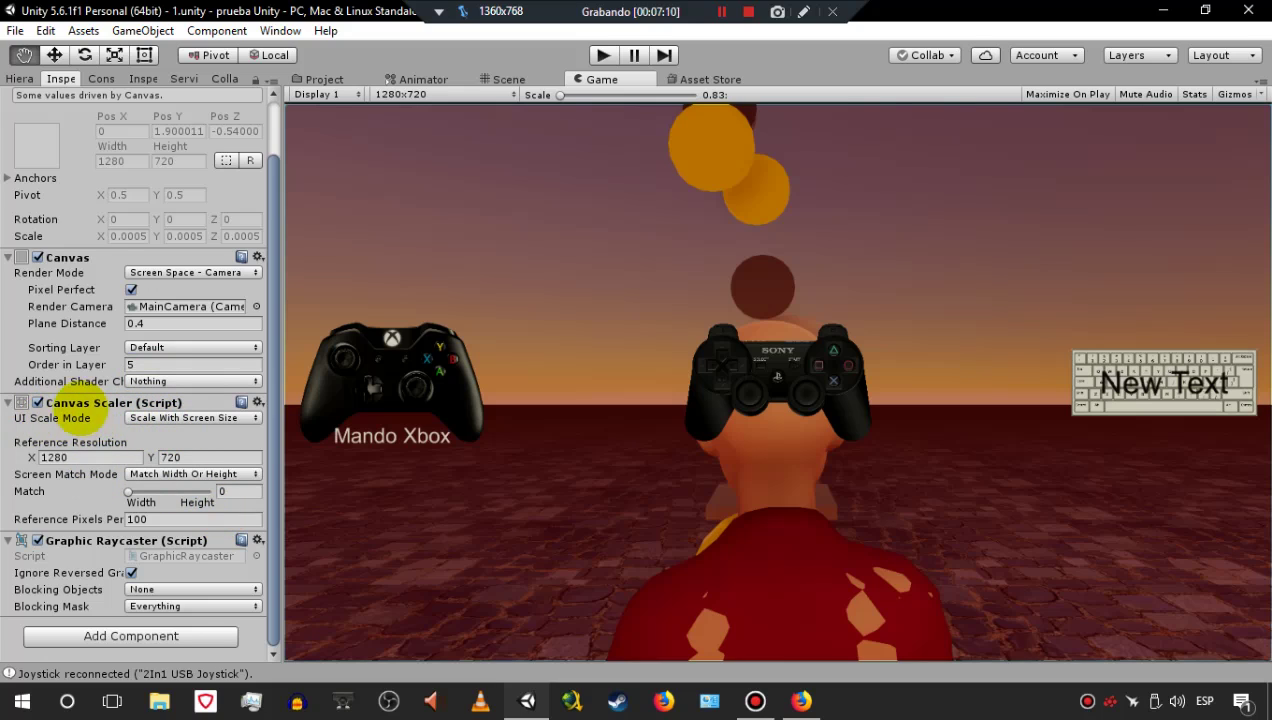
left_click(178, 419)
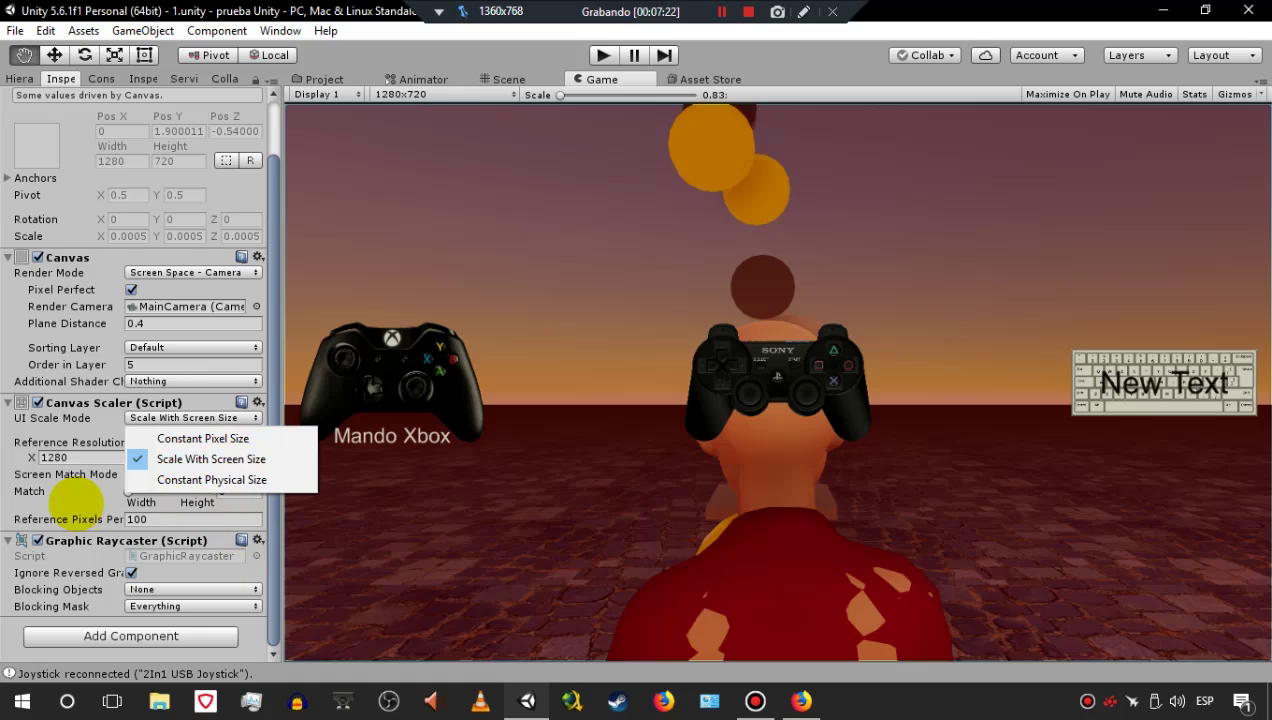
left_click(76, 497)
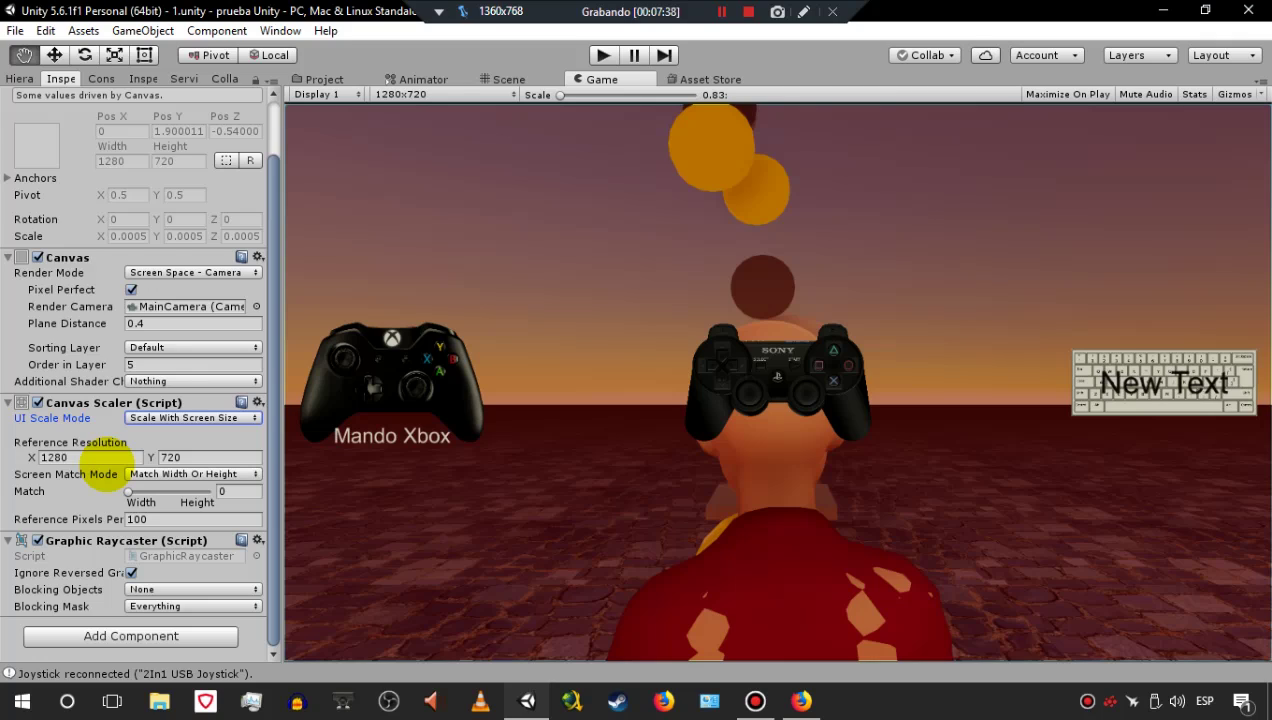
- Preview the menu layout in the Game view at 850x480, 852x480 and Standalone (1024x768)
left_click(400, 93)
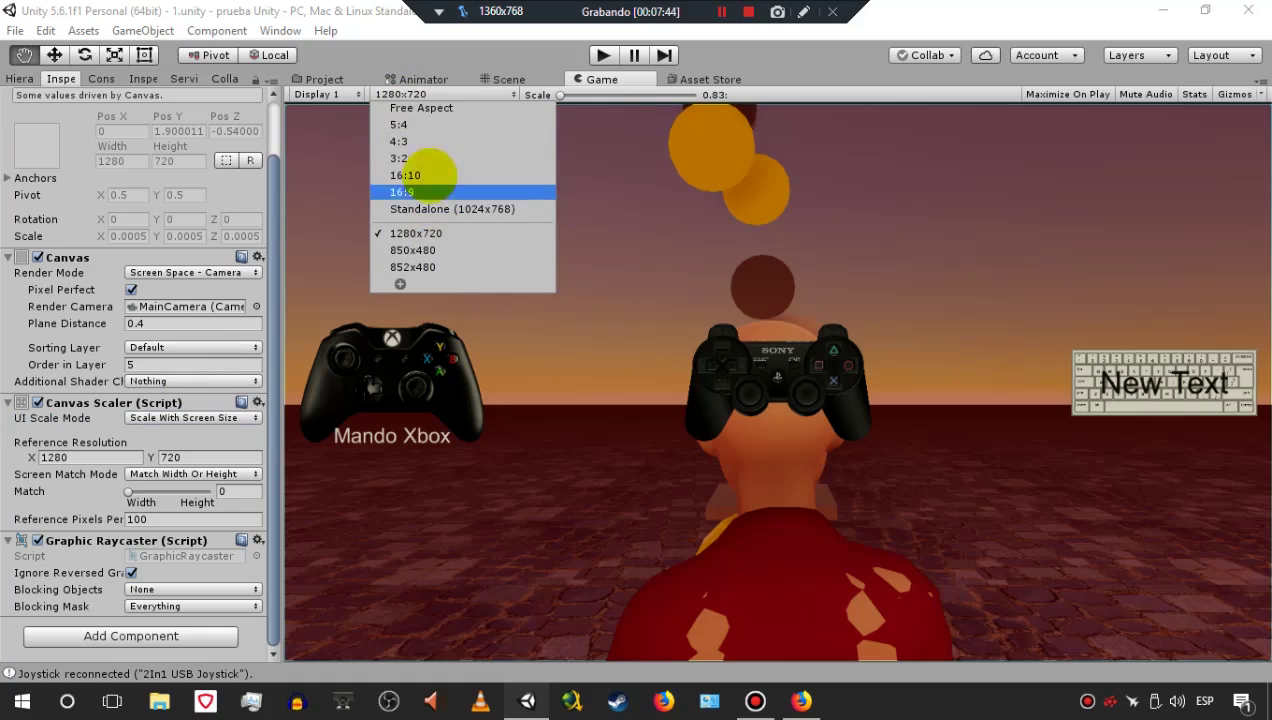
left_click(449, 250)
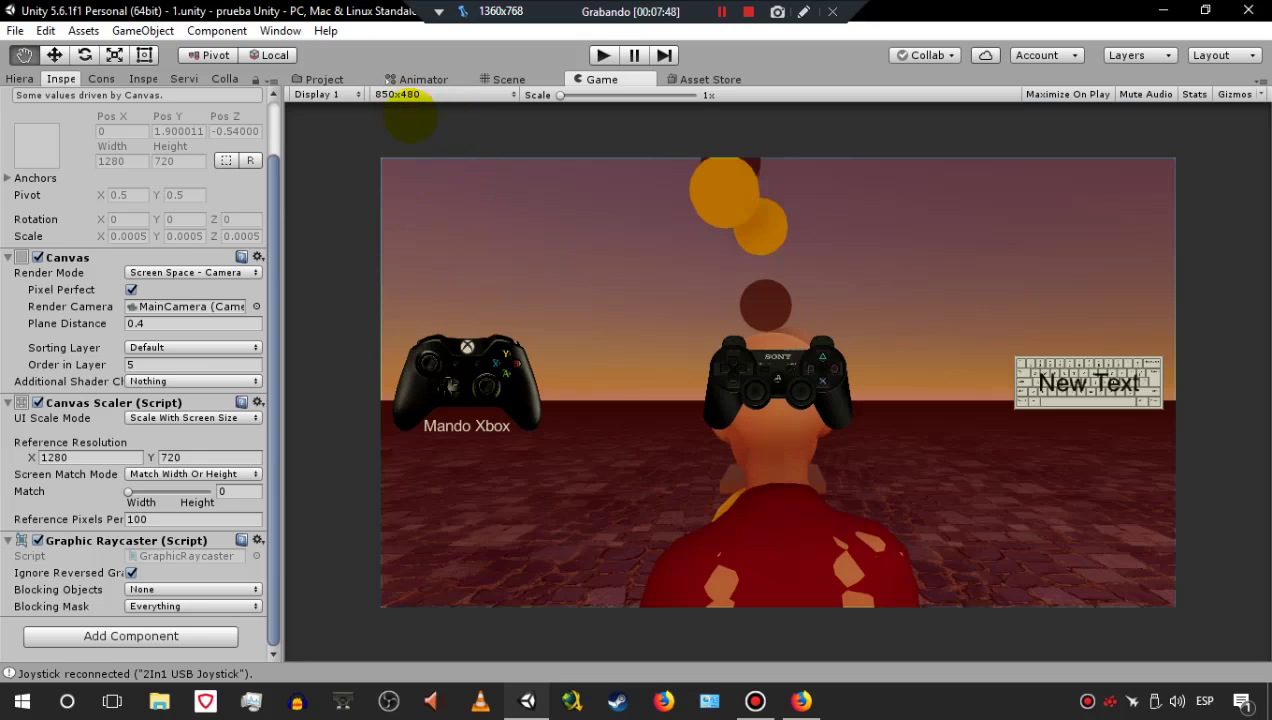
left_click(405, 94)
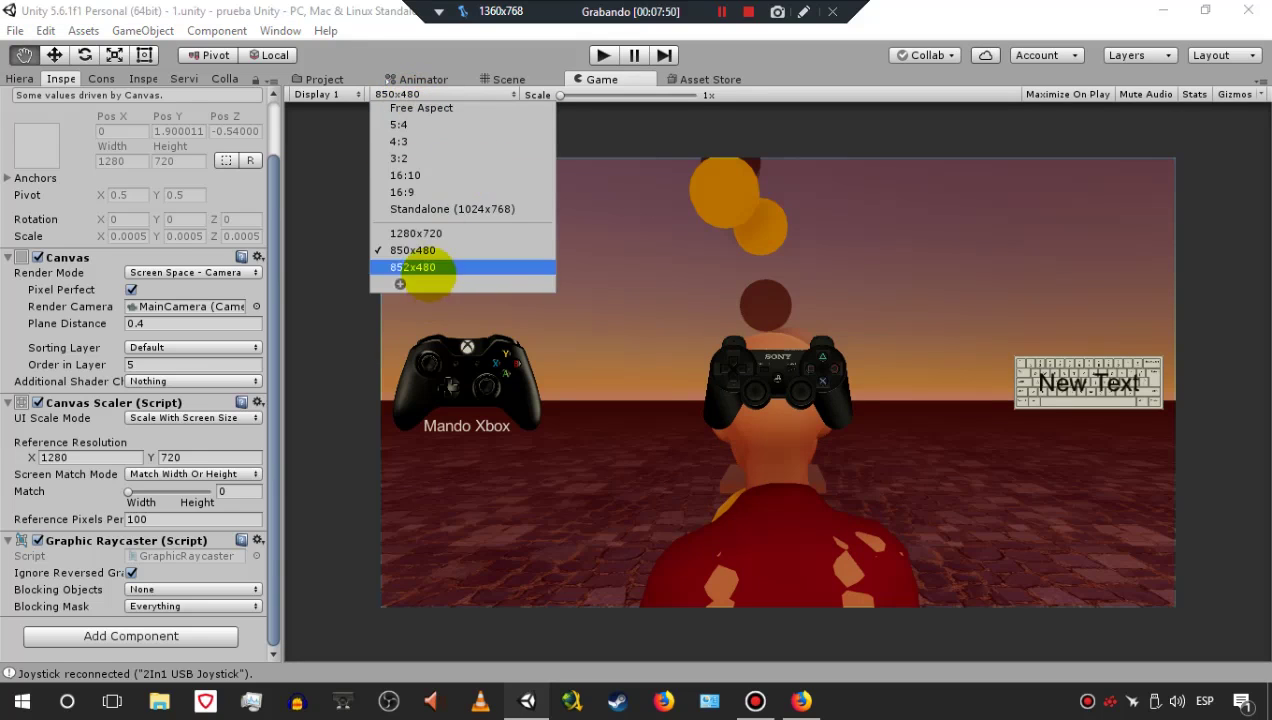
left_click(424, 268)
left_click(422, 96)
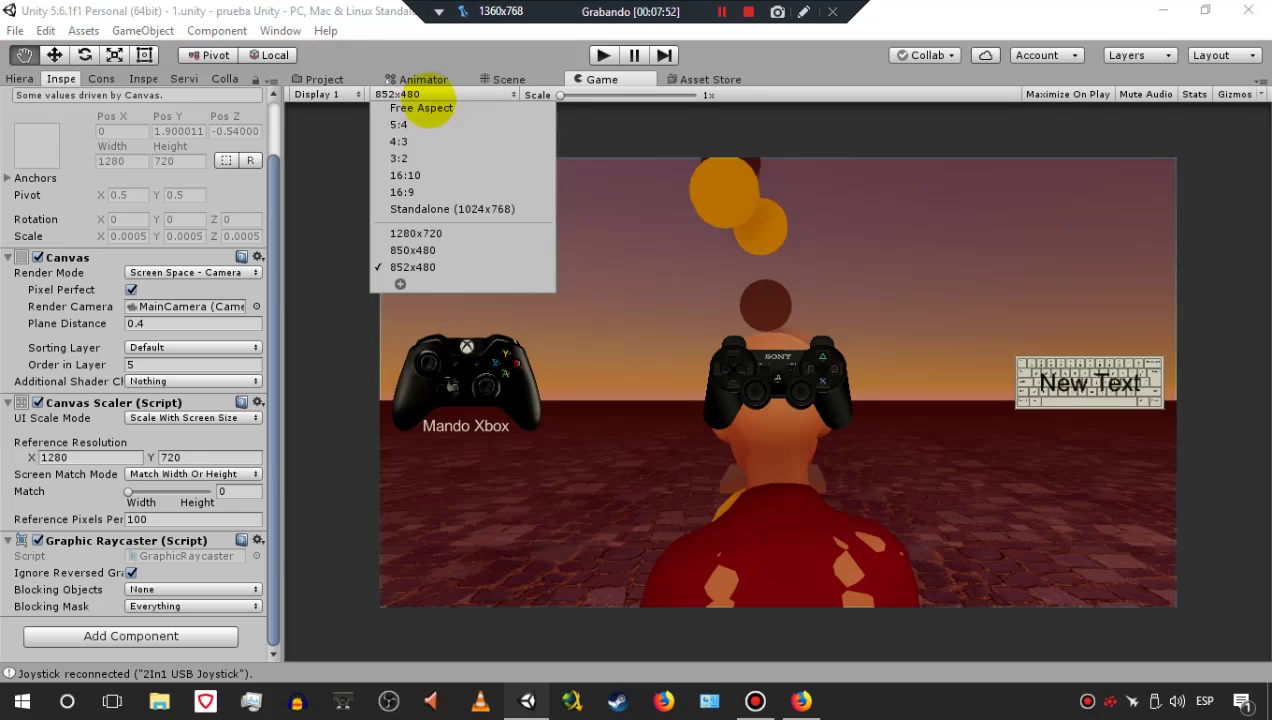
left_click(440, 207)
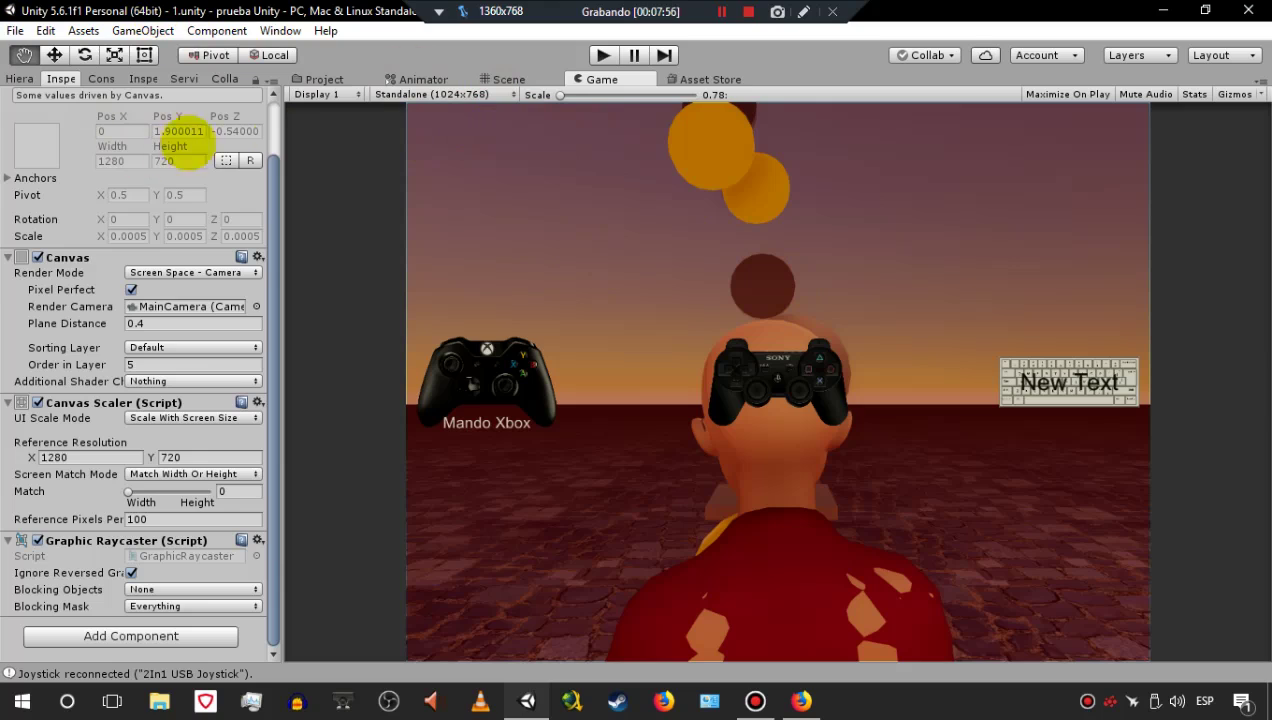
- Check how the menu adapts in the Game view at 5:4, 4:3, 16:10, 16:9 and Free Aspect
left_click(445, 94)
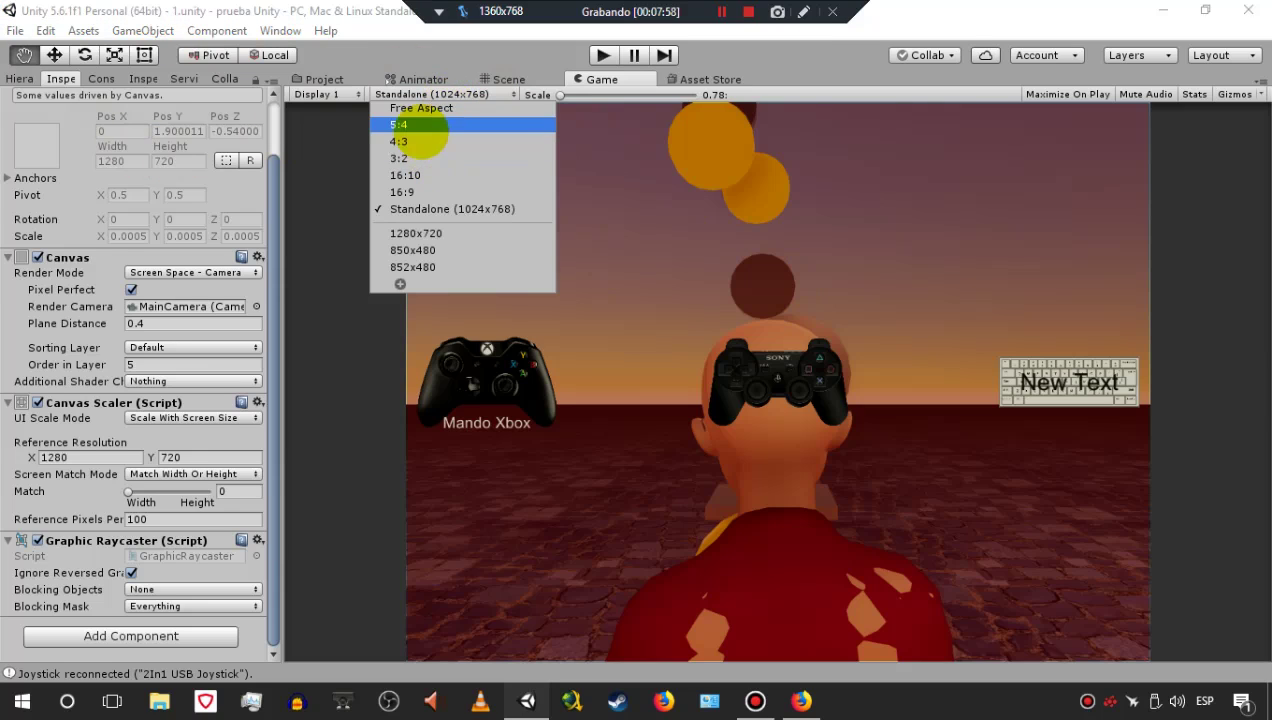
left_click(418, 124)
left_click(434, 94)
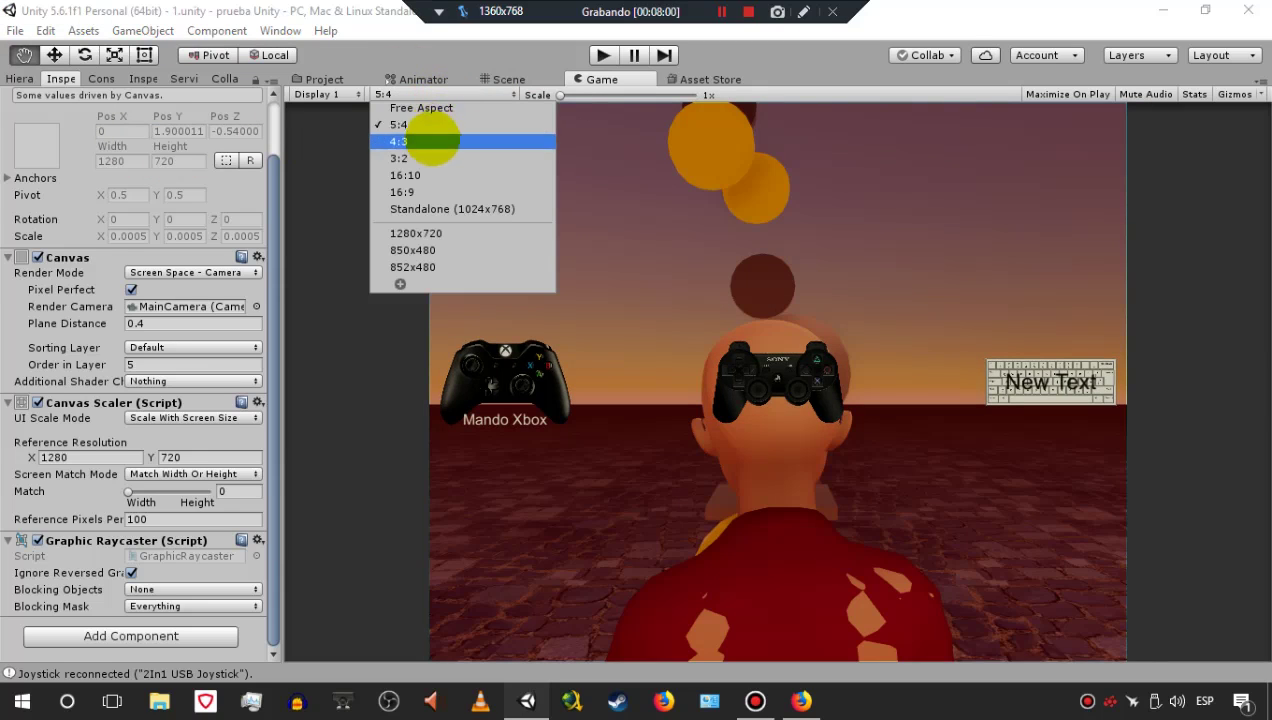
left_click(410, 141)
left_click(415, 94)
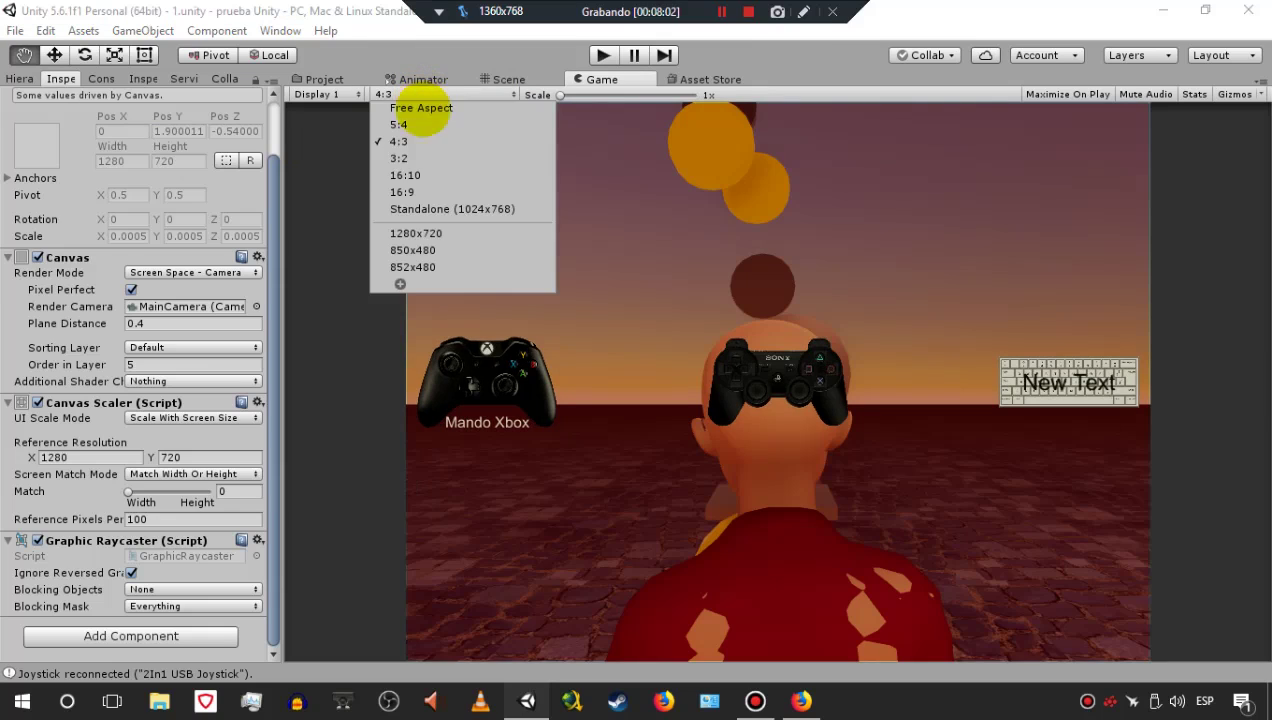
left_click(428, 171)
left_click(418, 94)
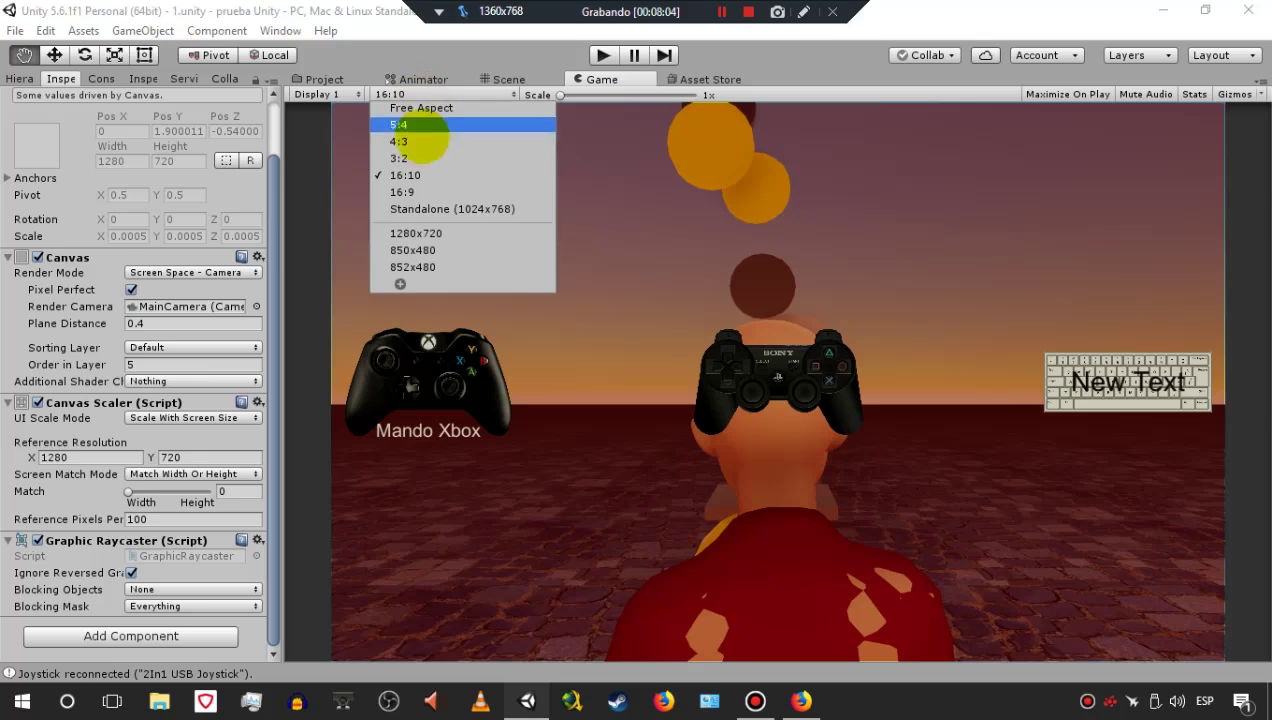
left_click(424, 192)
left_click(417, 93)
left_click(412, 106)
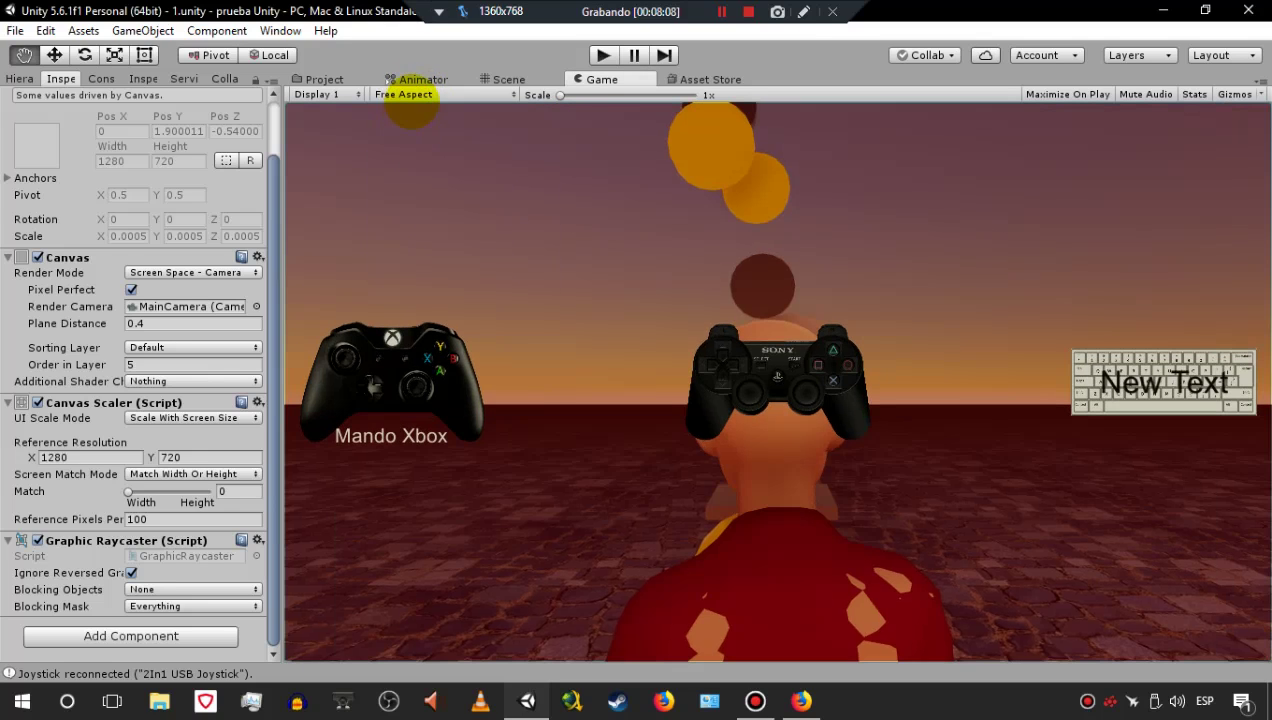
- Recheck the menu layout in the Game view at the 4:3, 3:2 and 16:10 aspect ratios
left_click(409, 94)
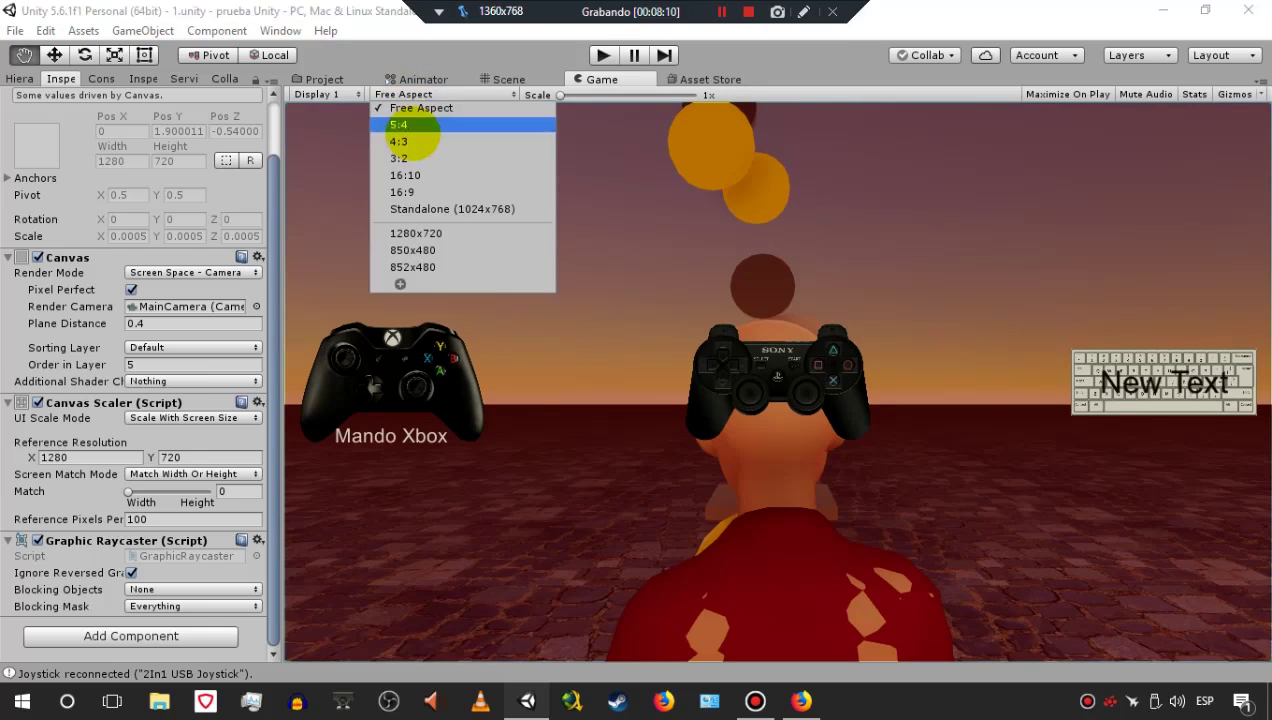
left_click(410, 140)
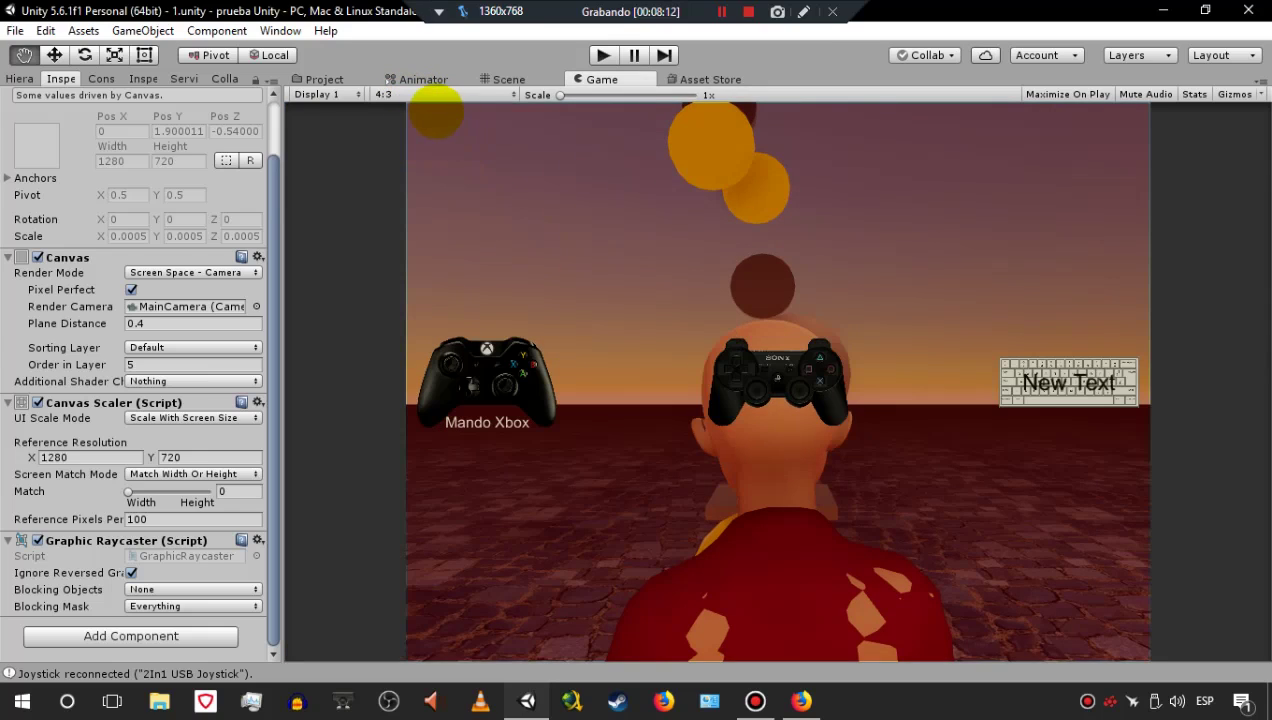
left_click(424, 95)
left_click(400, 158)
left_click(398, 94)
left_click(418, 174)
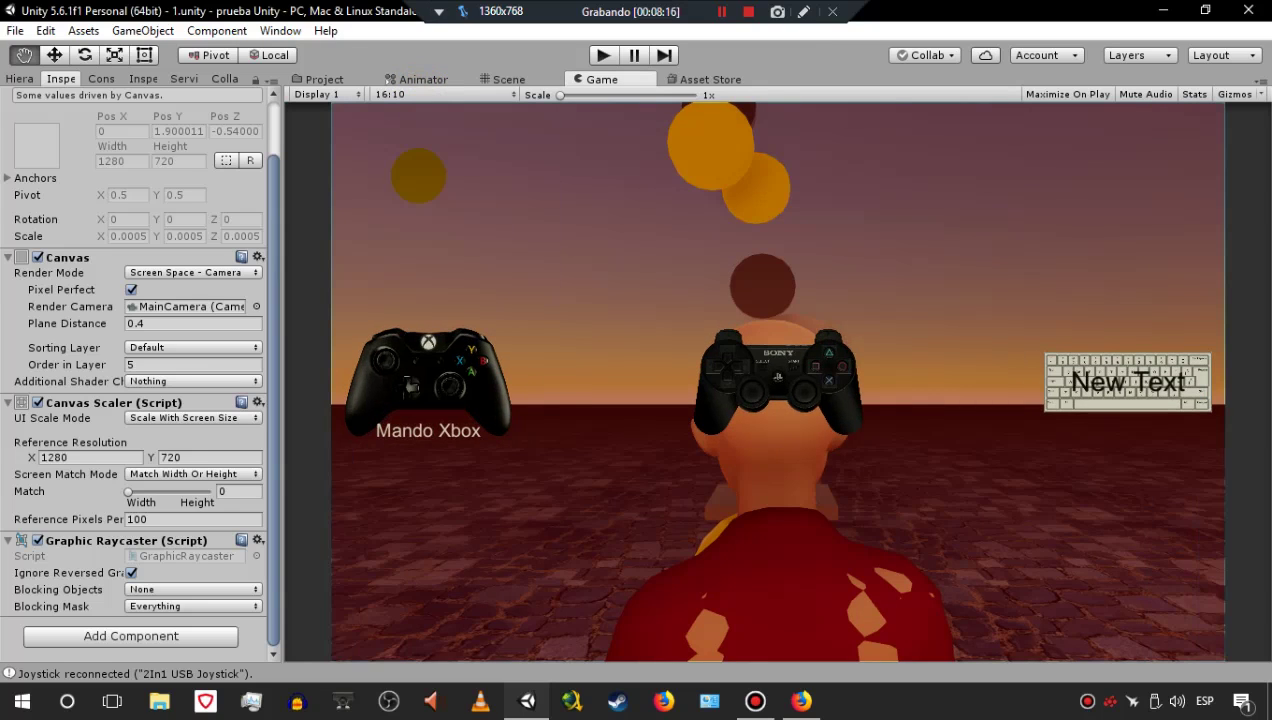